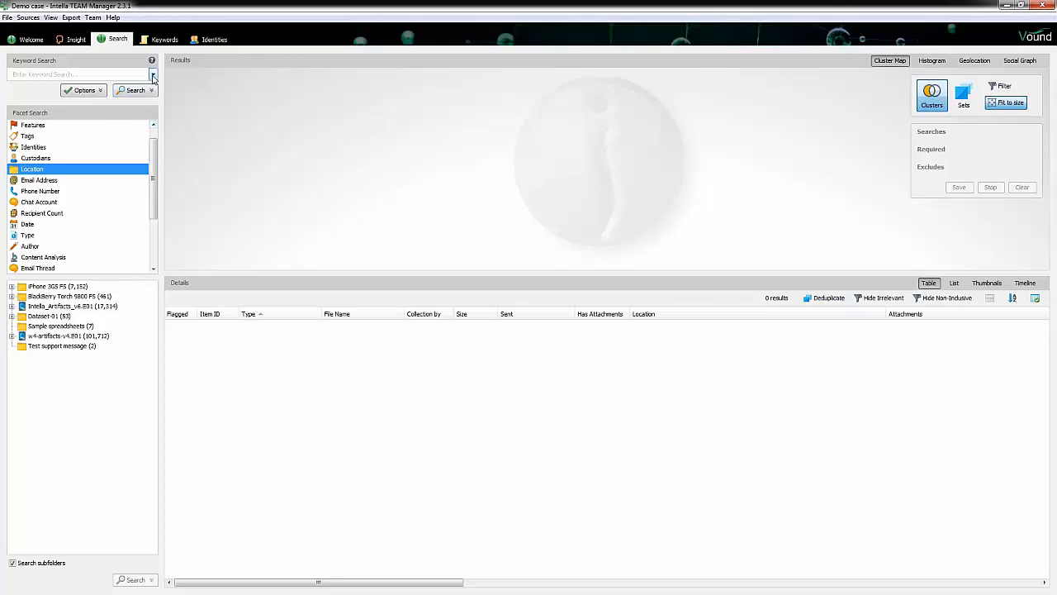
pyautogui.click(153, 76)
pyautogui.click(111, 142)
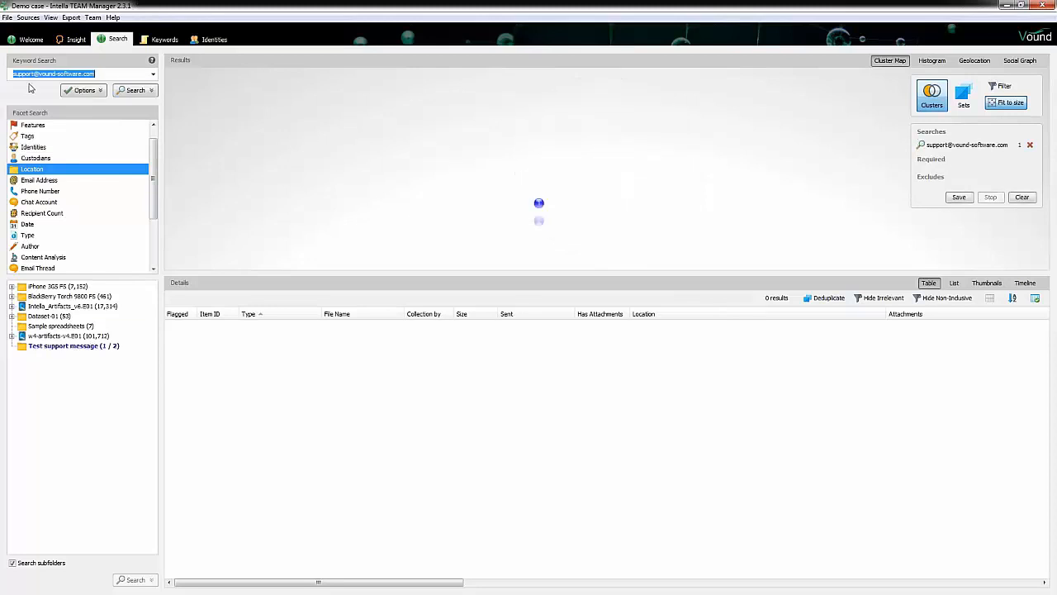
pyautogui.click(538, 206)
pyautogui.doubleClick(347, 325)
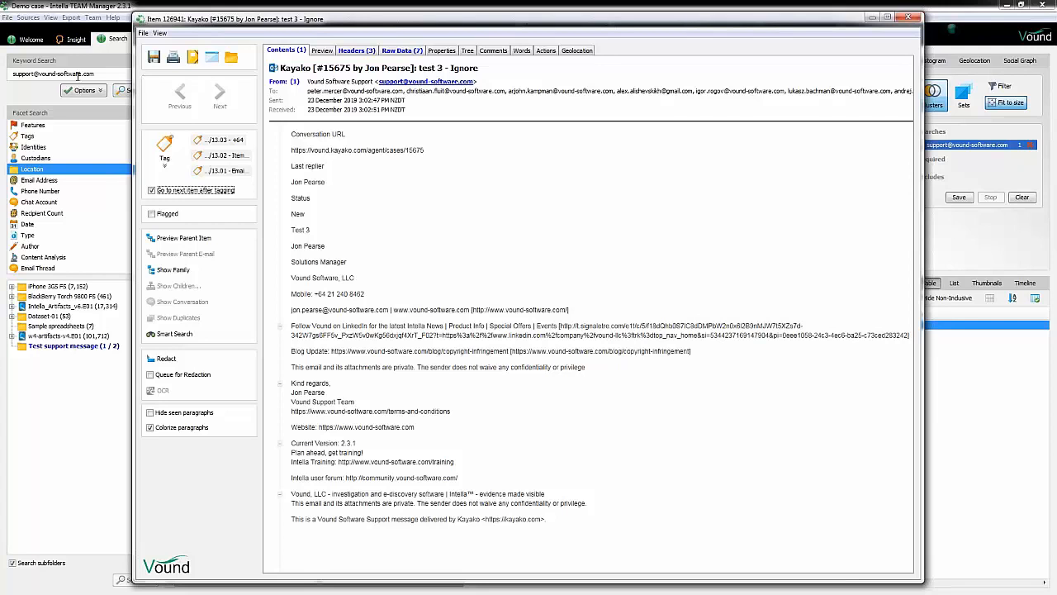
# Step: Examine the message's headers and raw data where the searched address appears, then close the item window
pyautogui.click(356, 51)
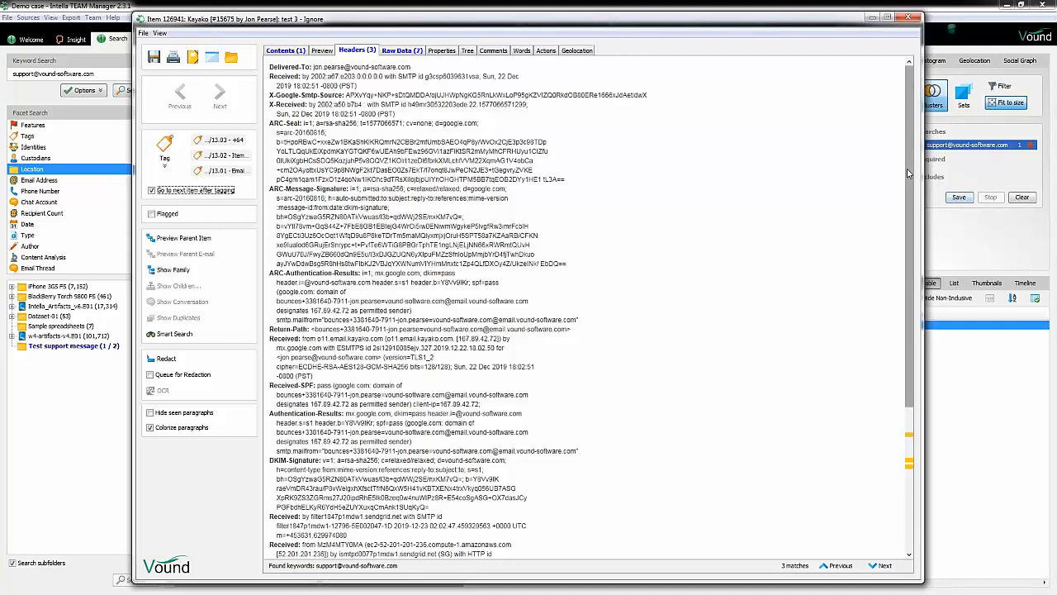
pyautogui.moveTo(916, 228); pyautogui.dragTo(915, 235)
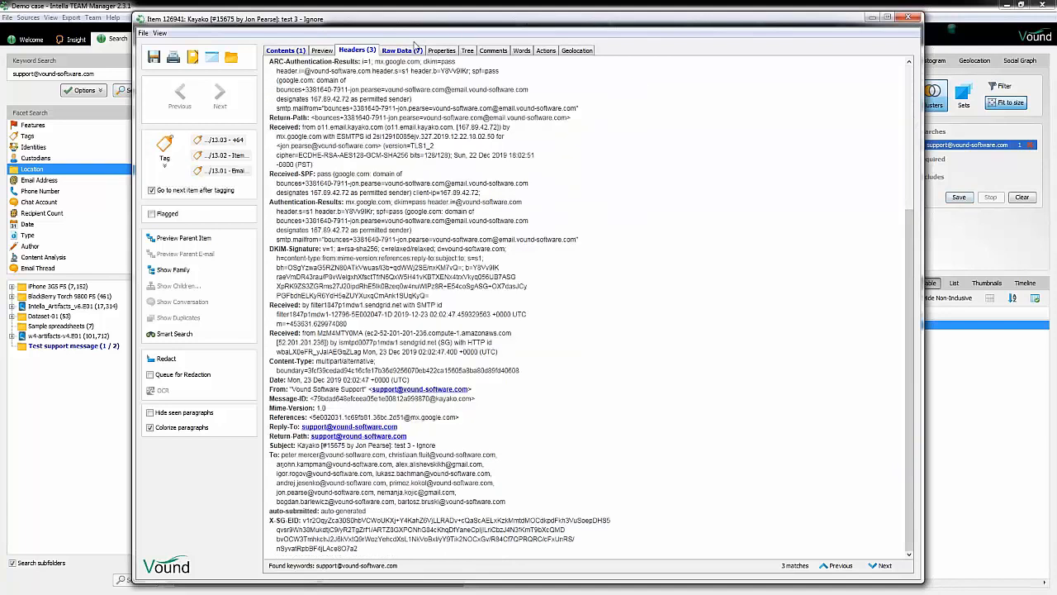
pyautogui.click(403, 50)
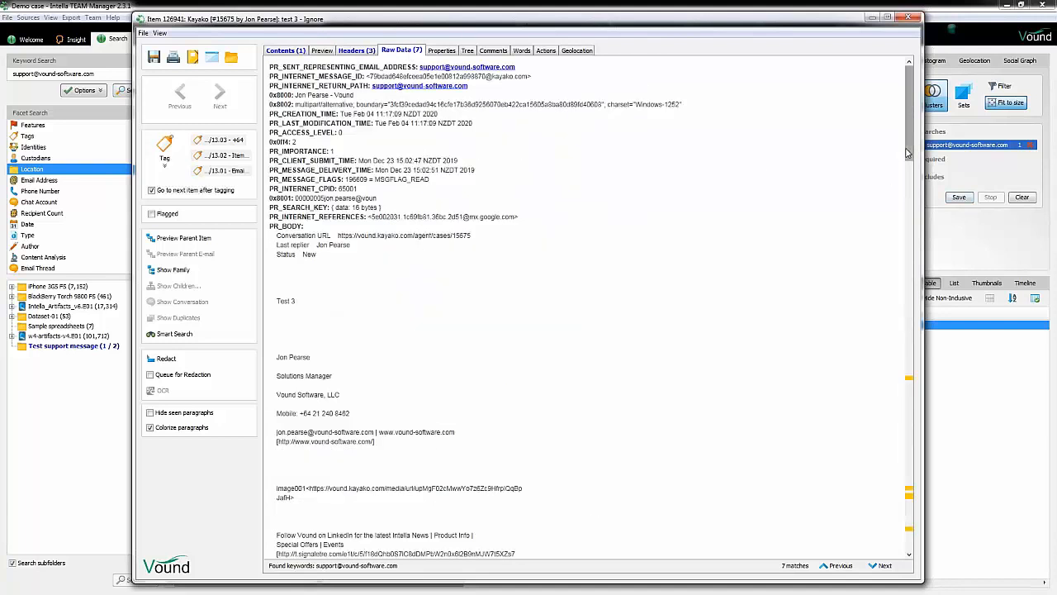
pyautogui.moveTo(910, 152); pyautogui.dragTo(930, 545)
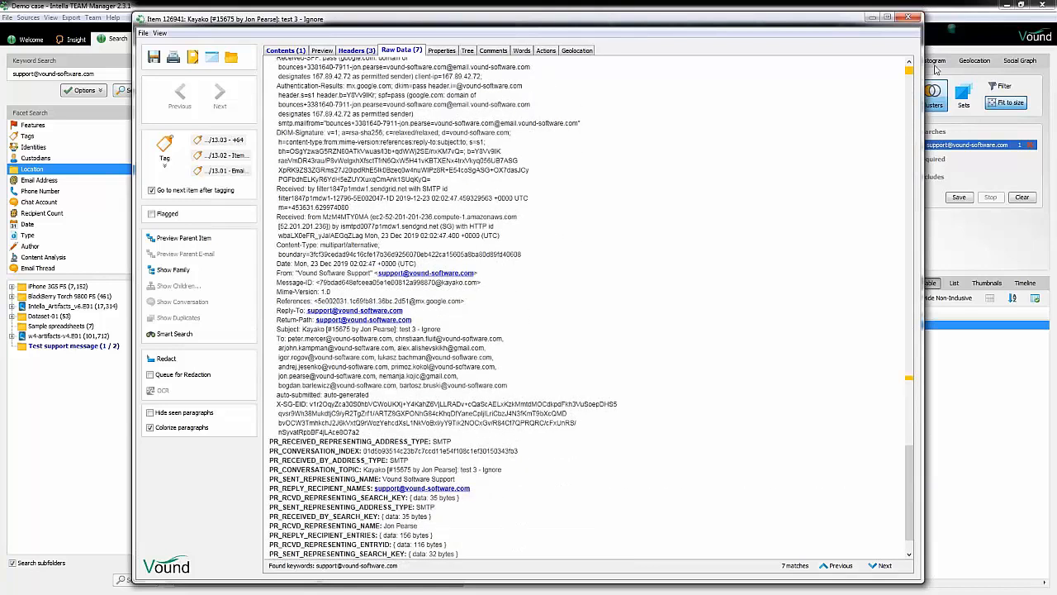
pyautogui.click(913, 18)
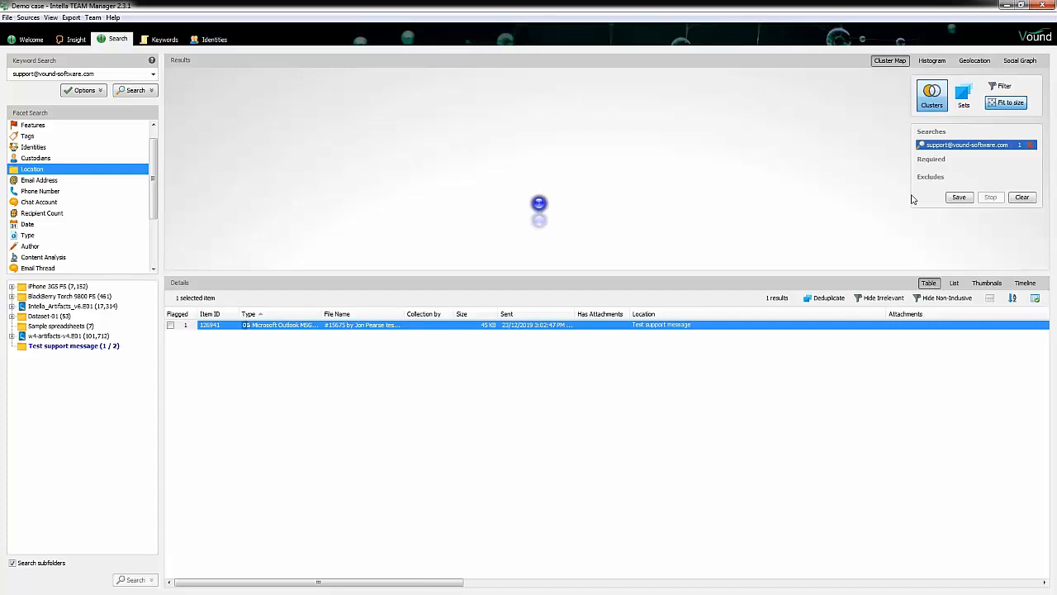
pyautogui.click(1022, 198)
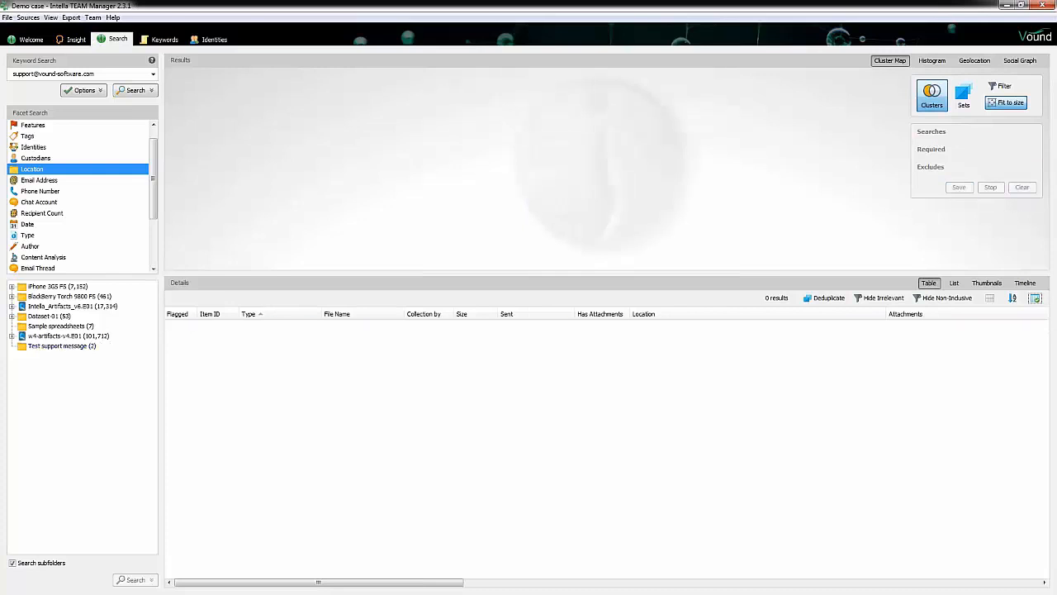
pyautogui.tripleClick(106, 76)
pyautogui.click(107, 76)
pyautogui.press('BackSpace')
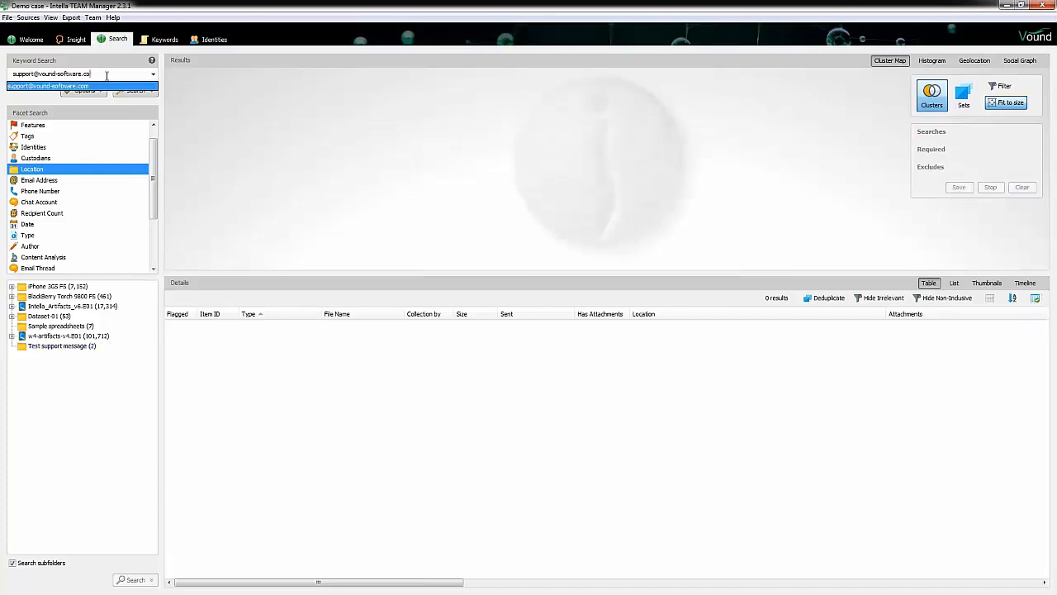
pyautogui.press('BackSpace')
pyautogui.press('BackSpace')
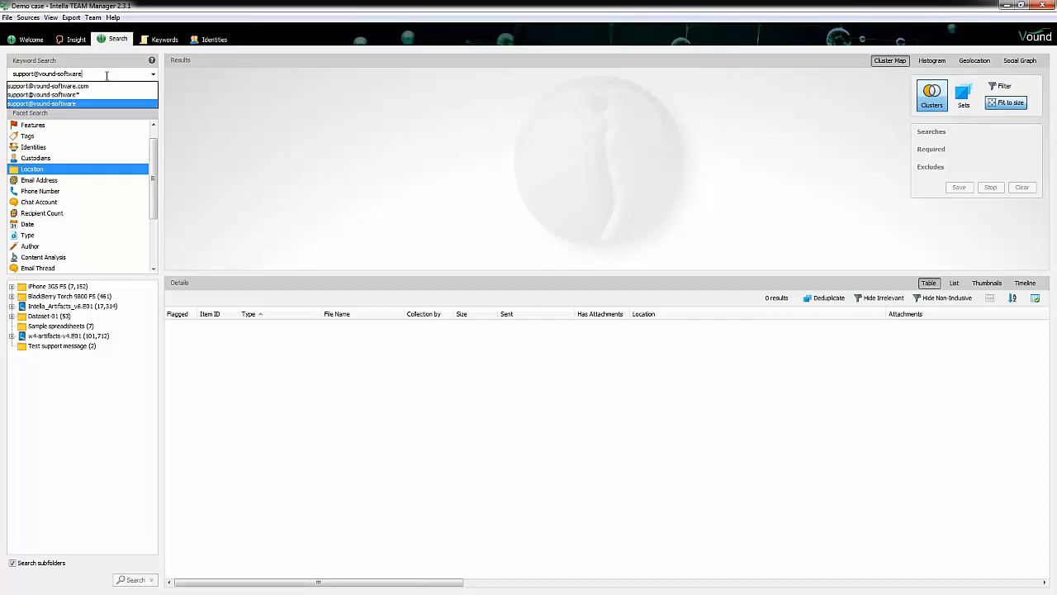
pyautogui.press('Return')
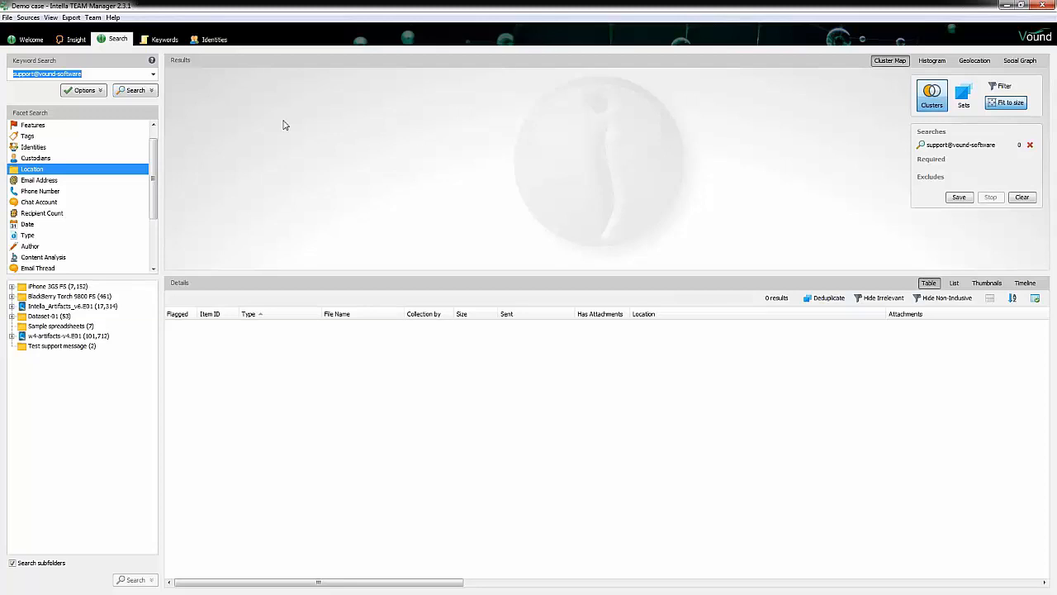
pyautogui.click(109, 74)
pyautogui.write('*')
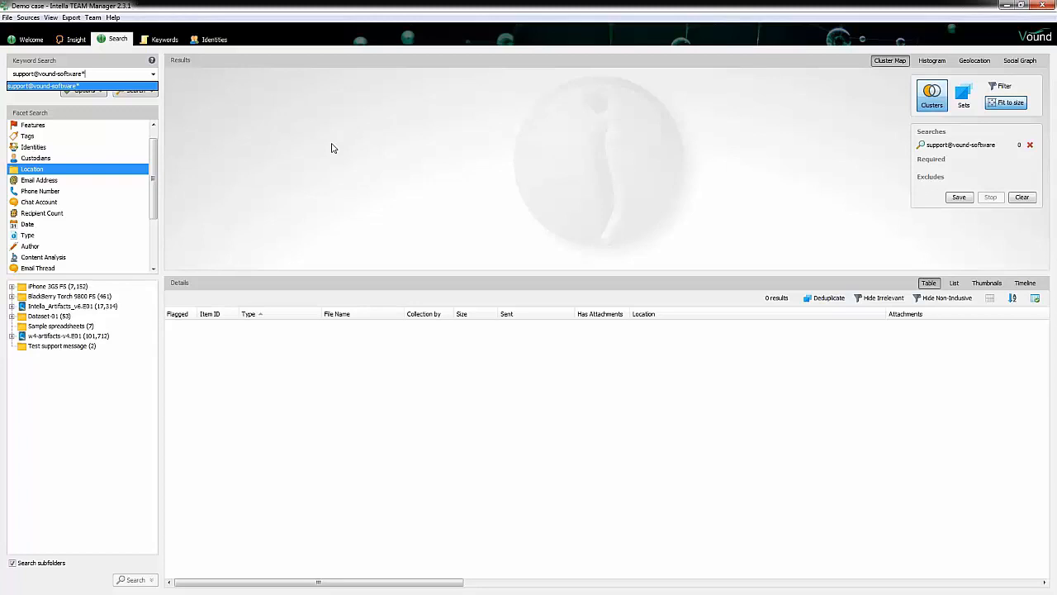
pyautogui.press('Return')
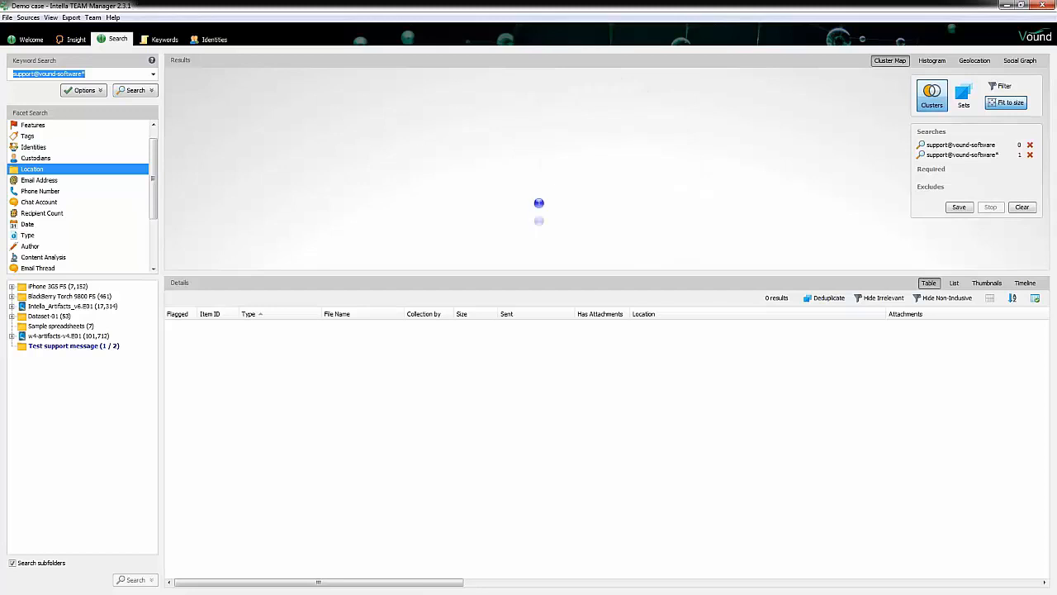
# Step: Open the message found by the wildcard search from its cluster, review it, and close it
pyautogui.click(537, 203)
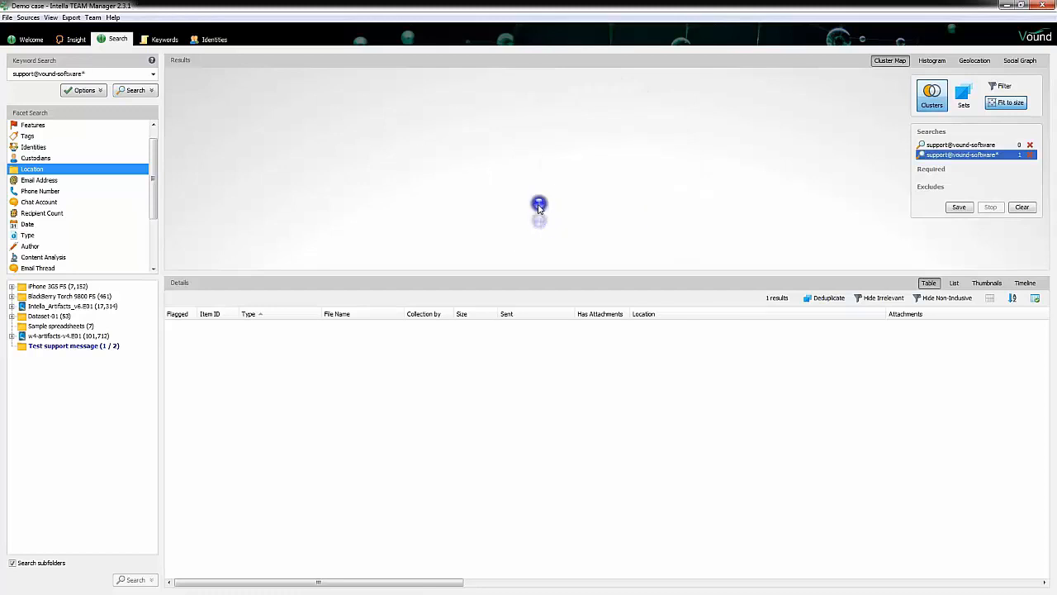
pyautogui.doubleClick(327, 325)
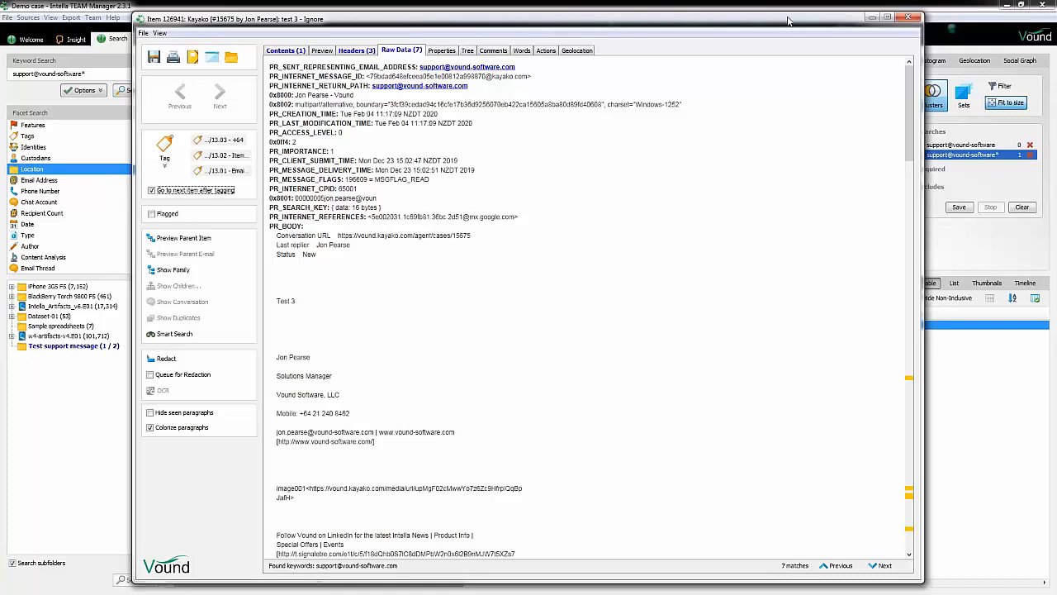
pyautogui.click(910, 17)
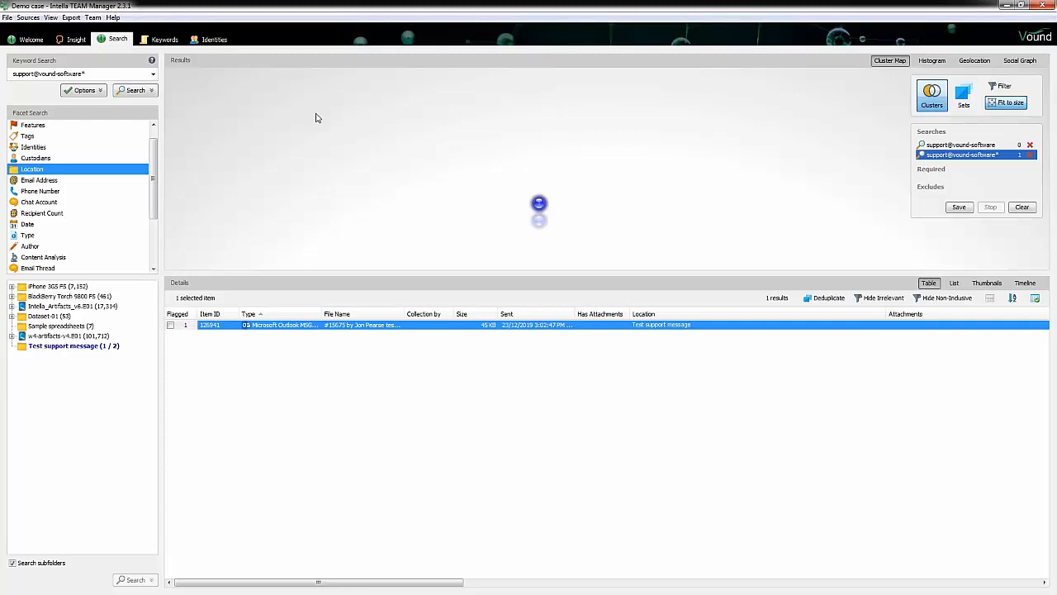
# Step: Clear the searches and consult the Special characters section of the keyword search quick reference
pyautogui.click(1021, 207)
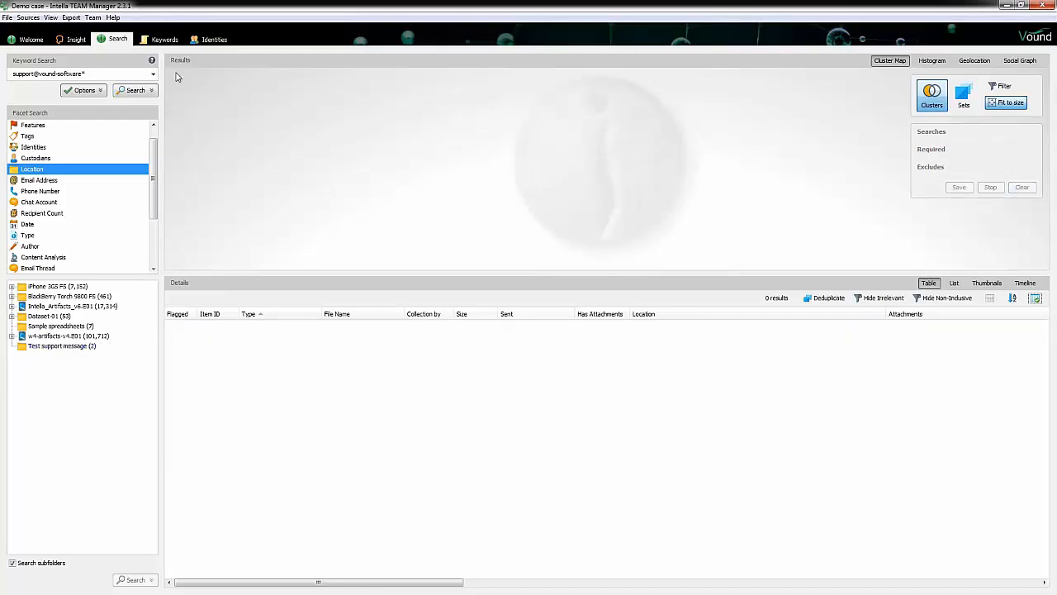
pyautogui.click(151, 61)
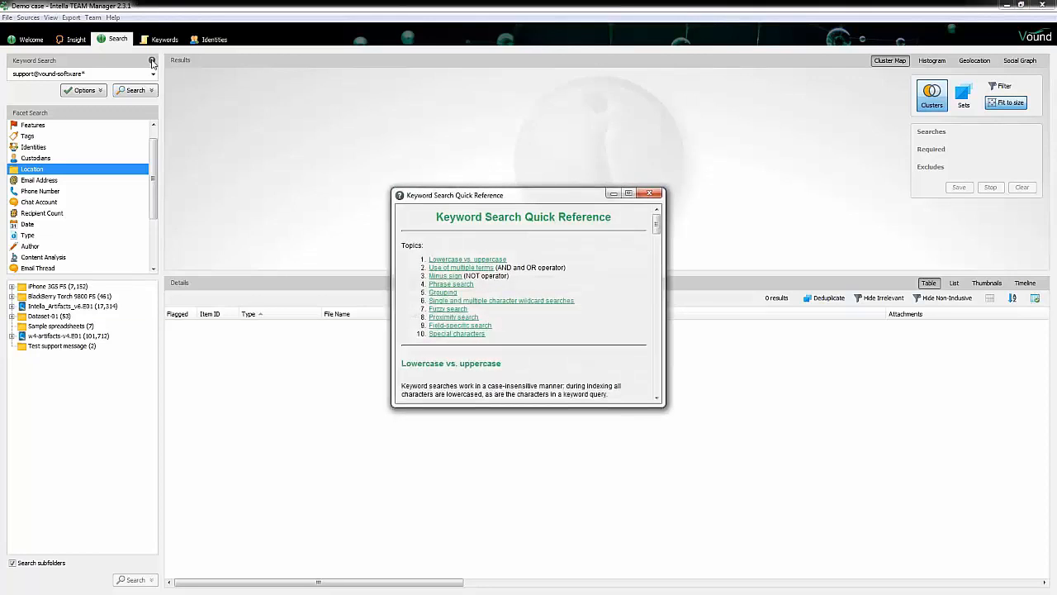
pyautogui.click(477, 336)
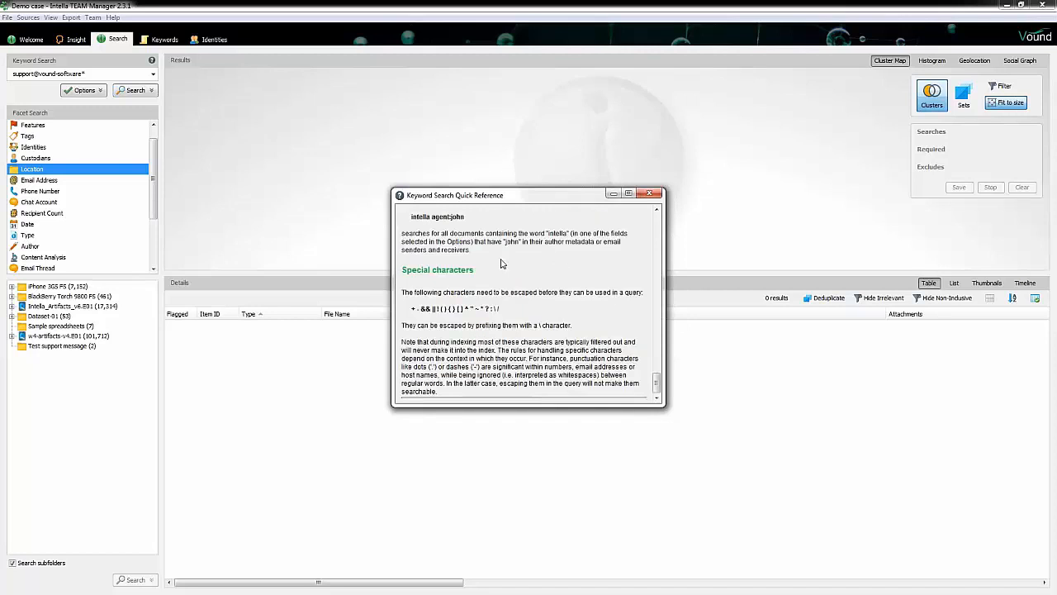
pyautogui.moveTo(490, 197); pyautogui.dragTo(467, 150)
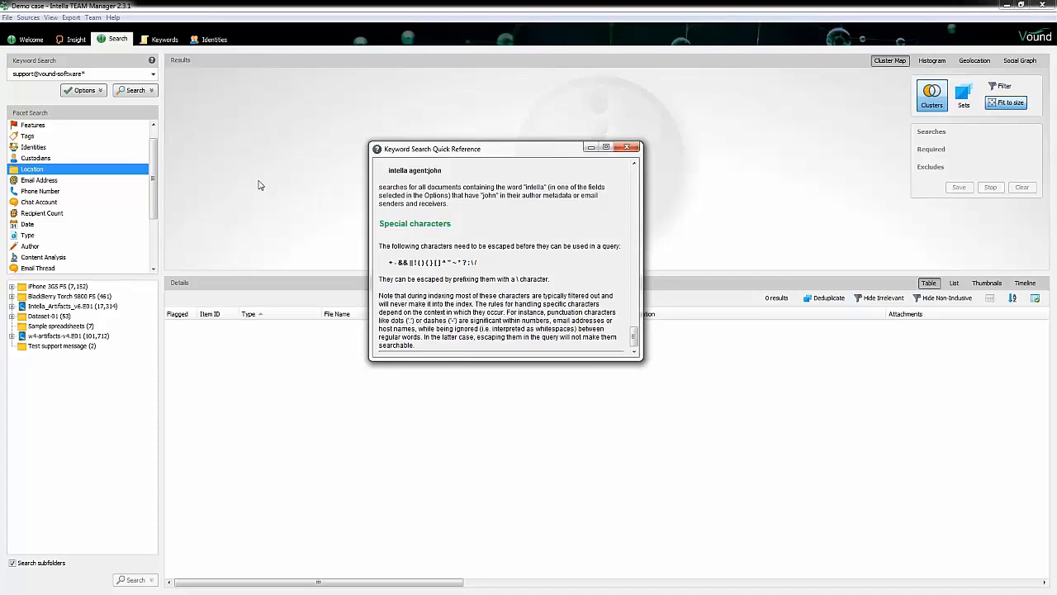
pyautogui.click(627, 147)
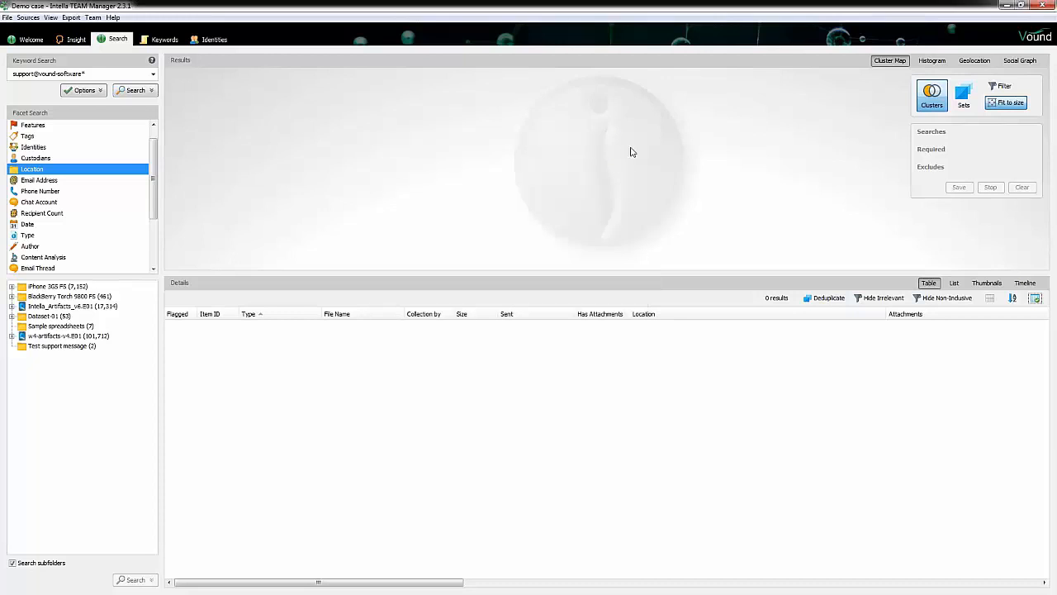
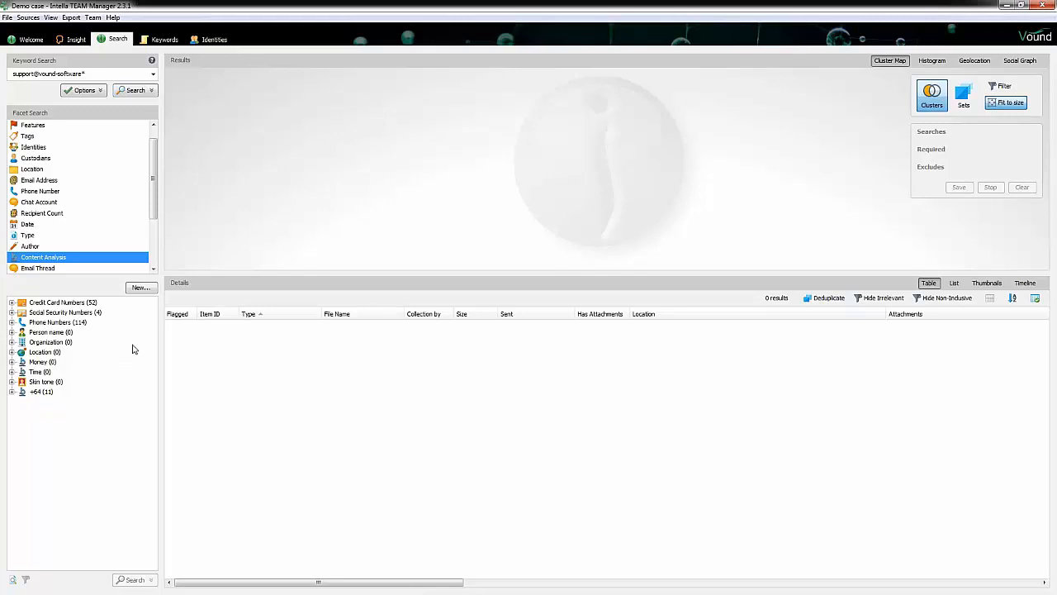
# Step: Start a new content analysis category named email and insert the email address pattern from the Regular Expression Assistant's library
pyautogui.click(140, 288)
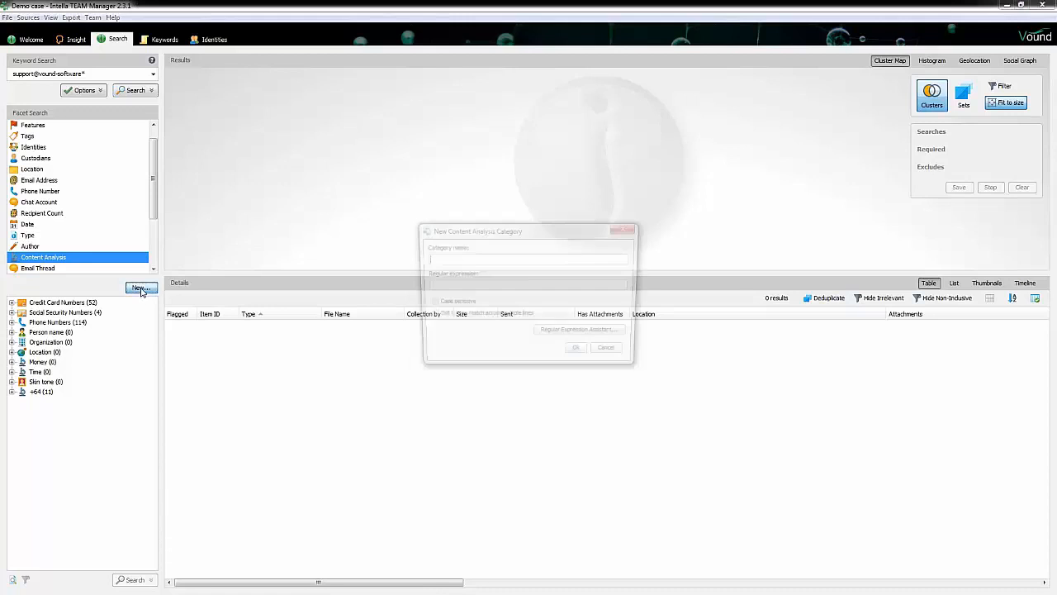
pyautogui.write('em')
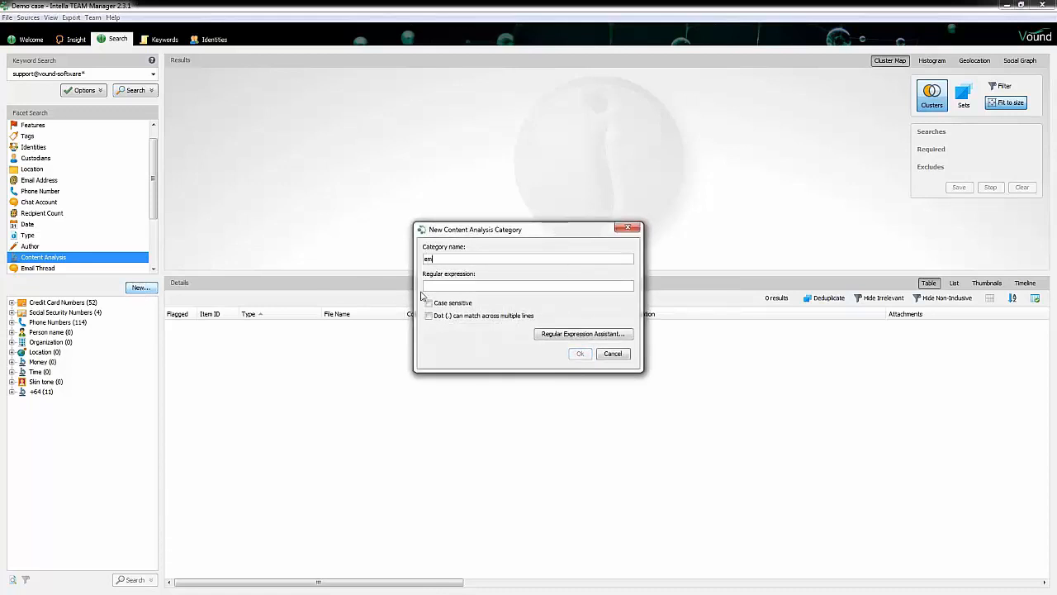
pyautogui.write('ail')
pyautogui.click(545, 335)
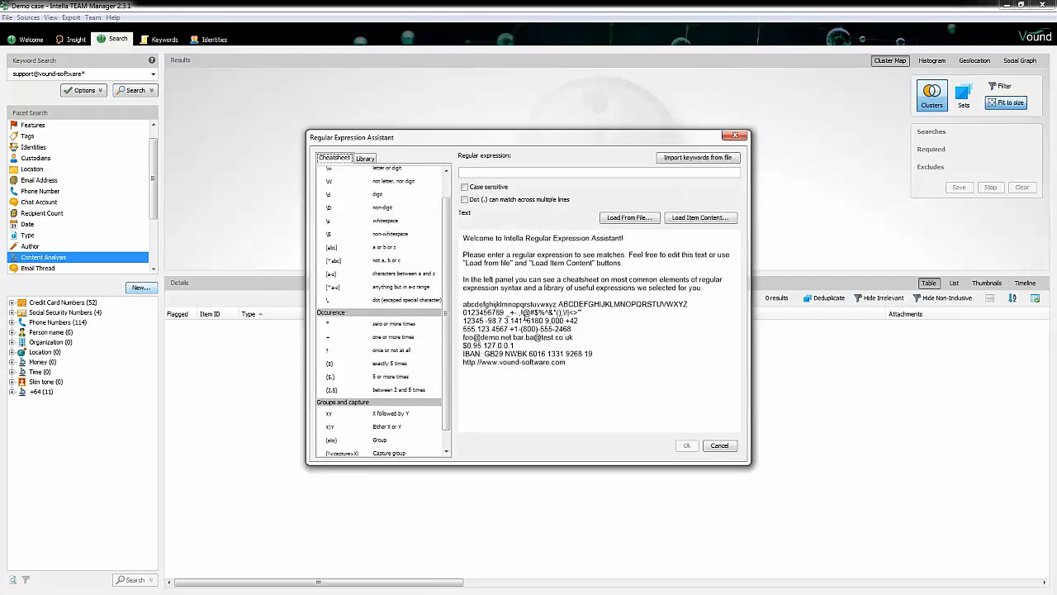
pyautogui.click(366, 159)
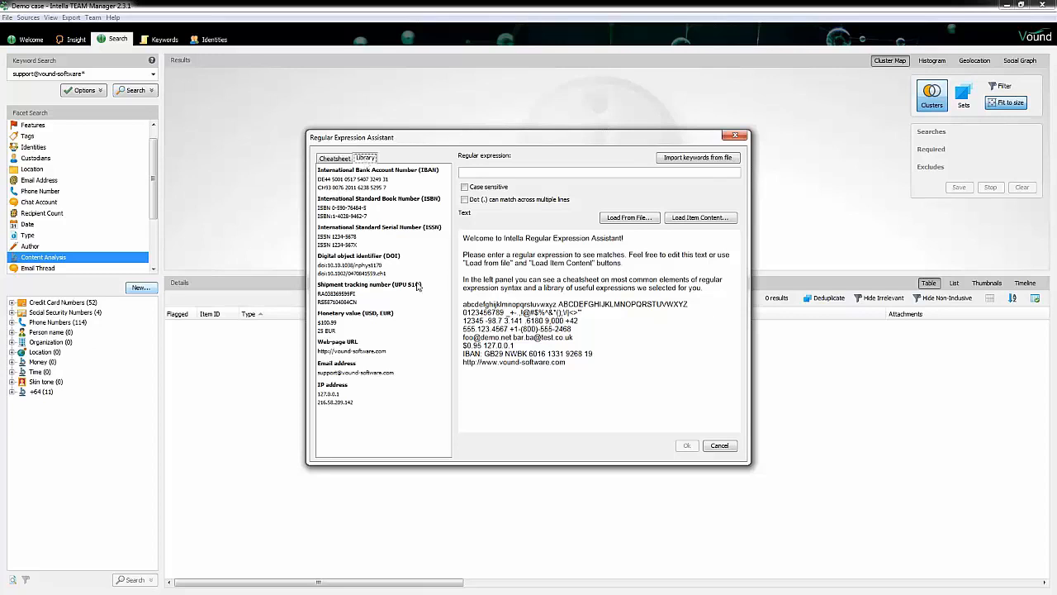
pyautogui.click(342, 370)
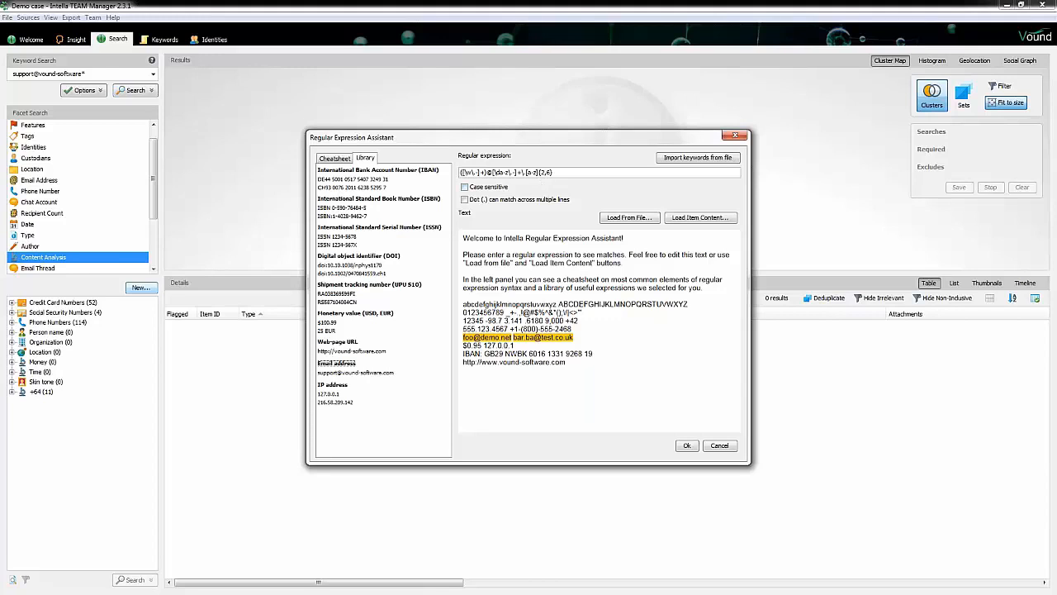
# Step: Review the regex cheatsheet's character classes, then cancel the assistant and the new category
pyautogui.click(334, 161)
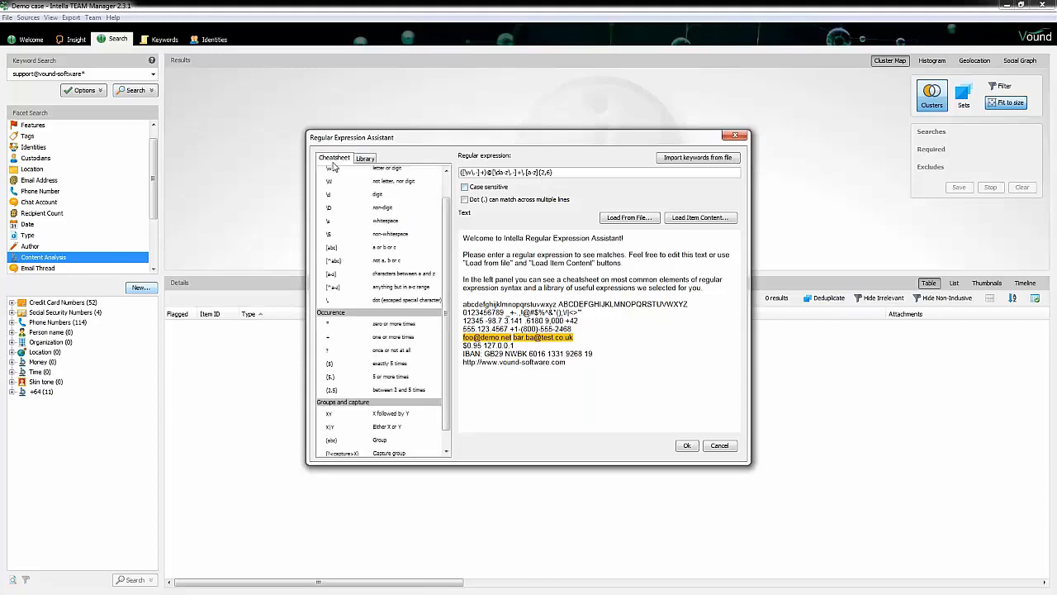
pyautogui.scroll(1, 347, 217)
pyautogui.scroll(2, 347, 217)
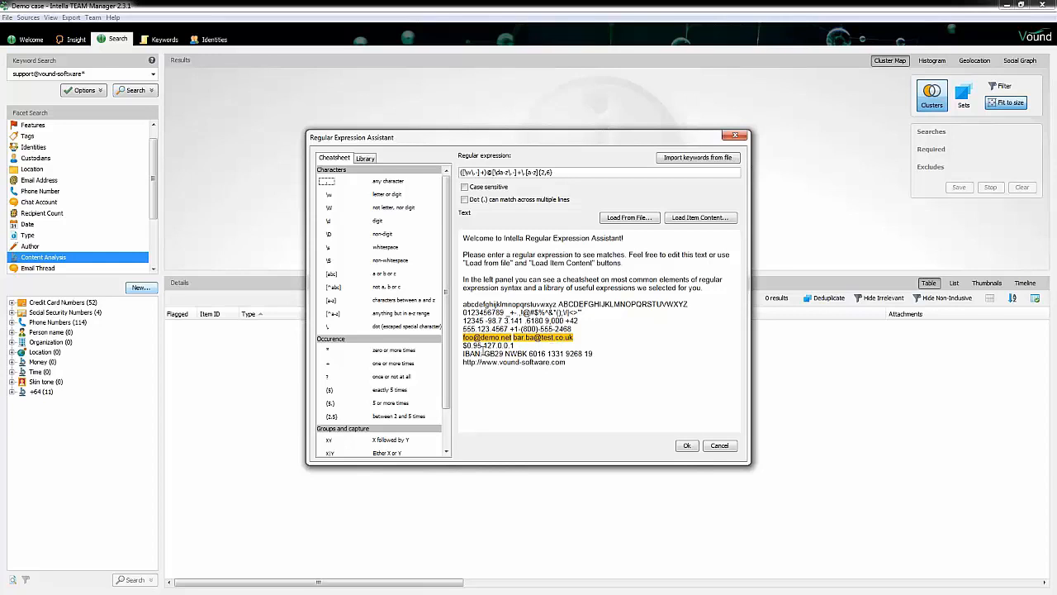
pyautogui.click(513, 346)
pyautogui.click(719, 447)
pyautogui.click(613, 354)
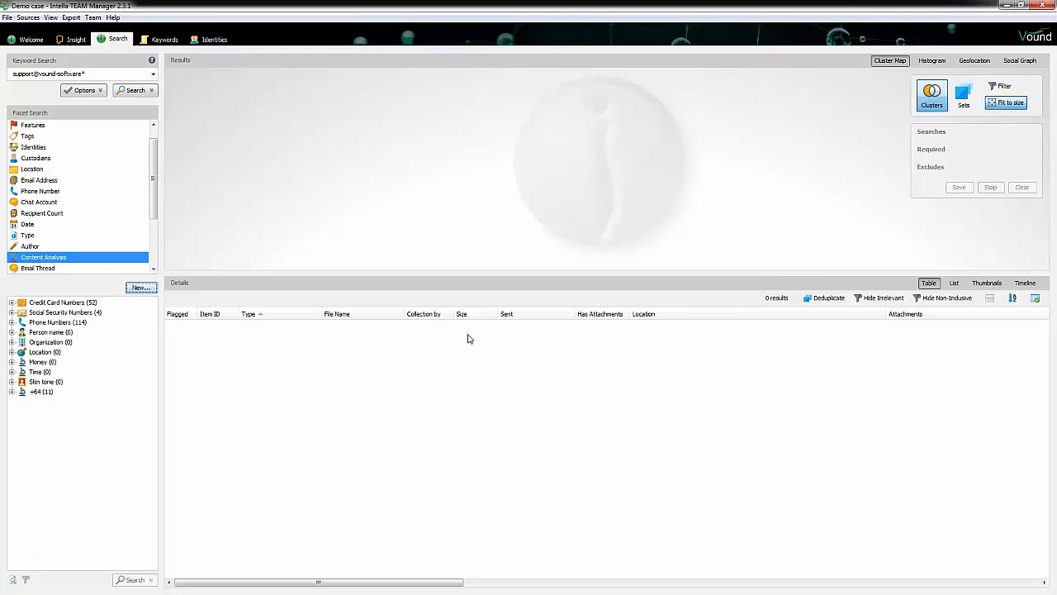
# Step: Open the +64 content analysis category for editing and launch its Regular Expression Assistant
pyautogui.click(47, 395)
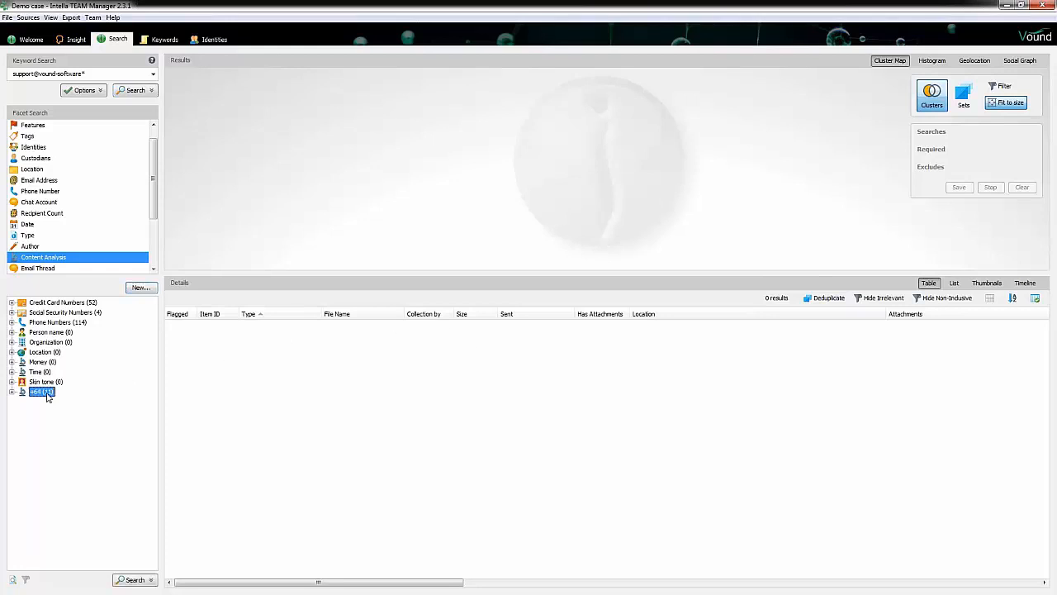
pyautogui.rightClick(47, 396)
pyautogui.click(69, 402)
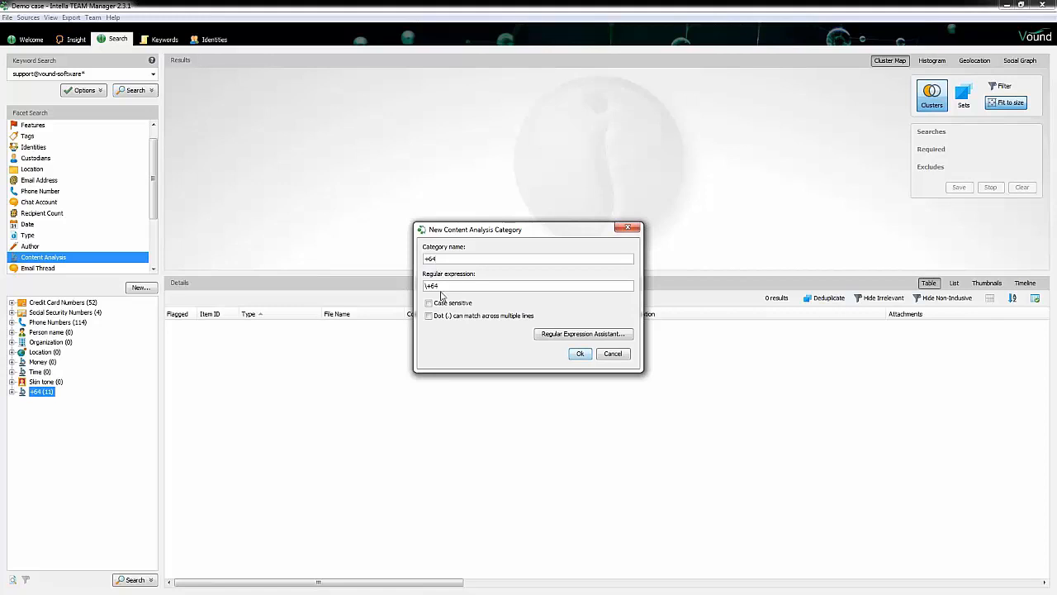
pyautogui.click(546, 334)
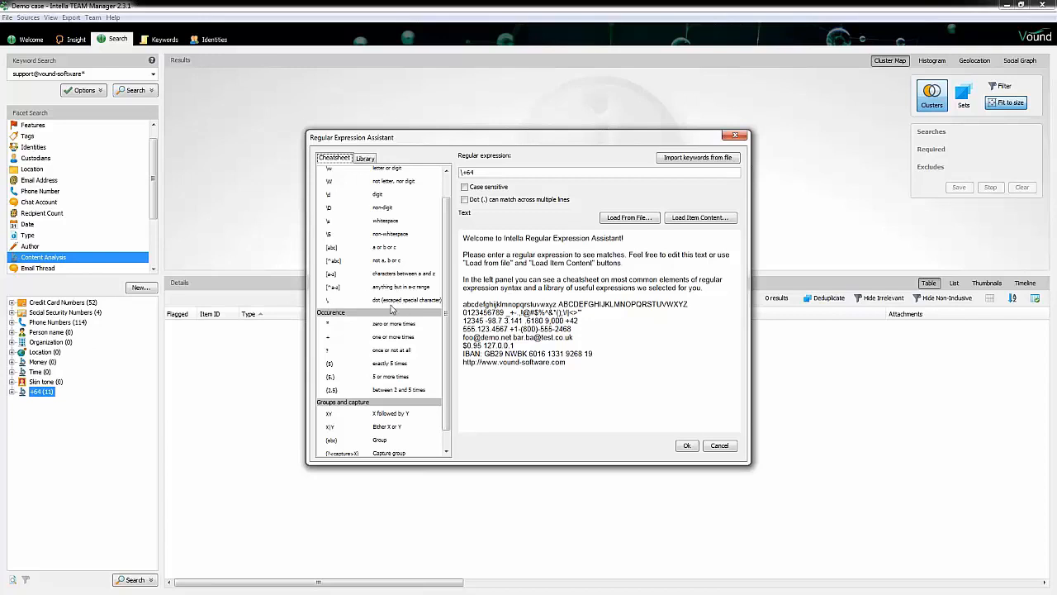
# Step: Test the \+64 expression by adding a +64 line to the sample text, then cancel both dialogs
pyautogui.click(572, 362)
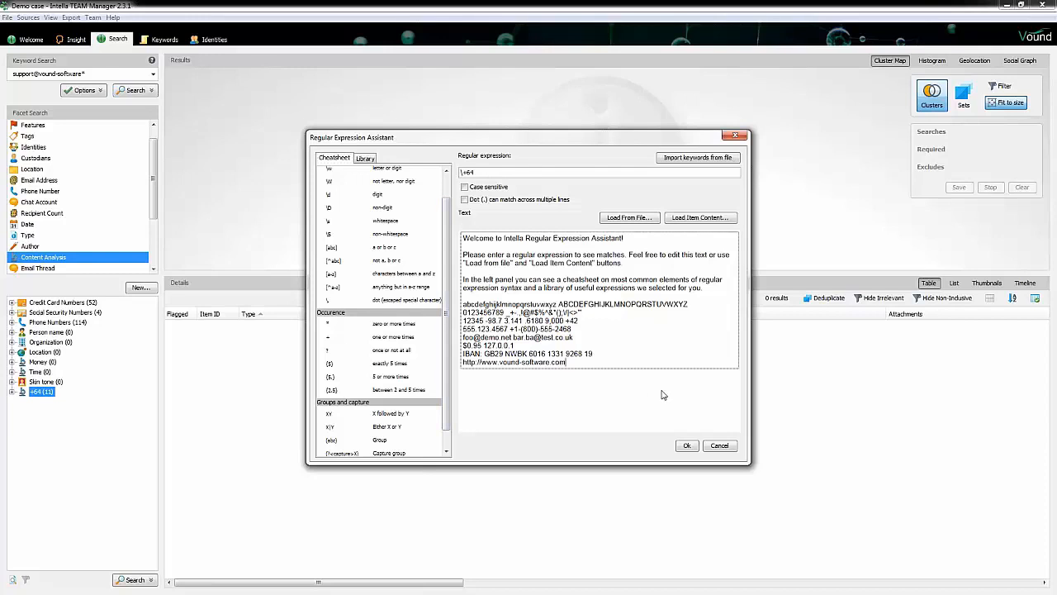
pyautogui.press('Return')
pyautogui.press('Return')
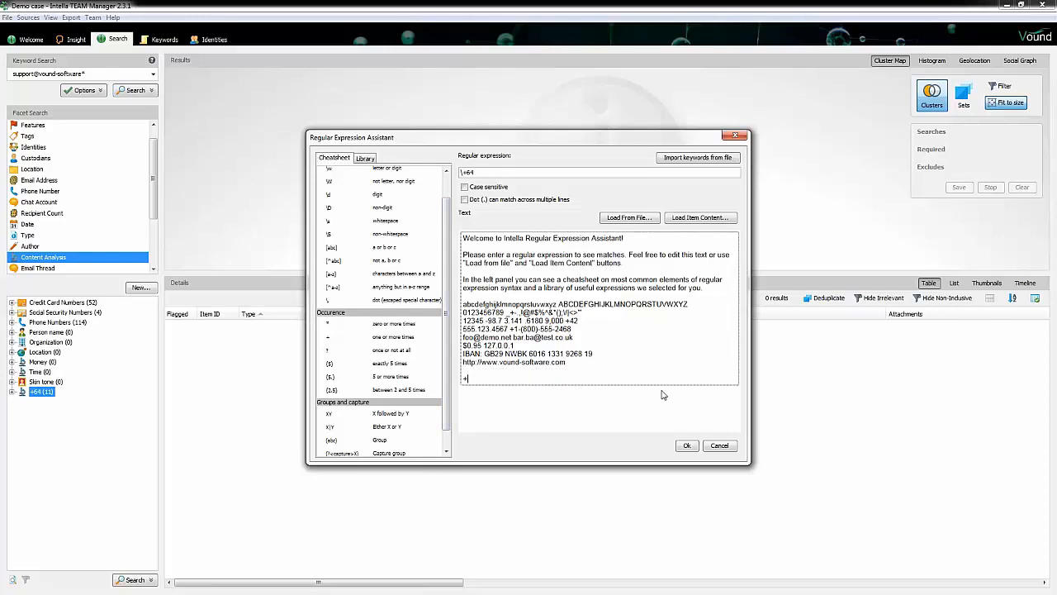
pyautogui.write('+64')
pyautogui.press('Return')
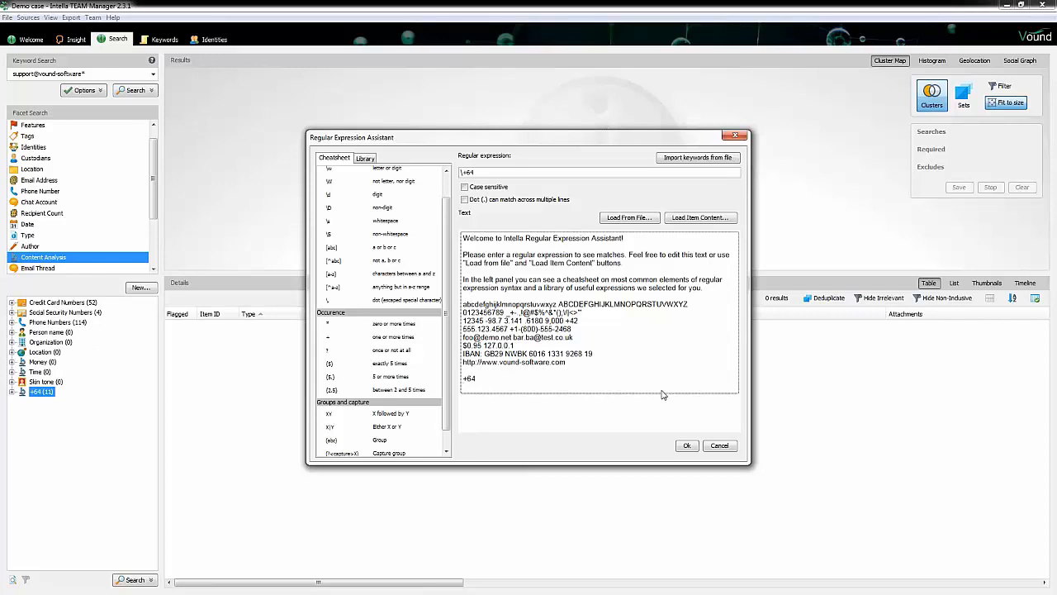
pyautogui.click(637, 407)
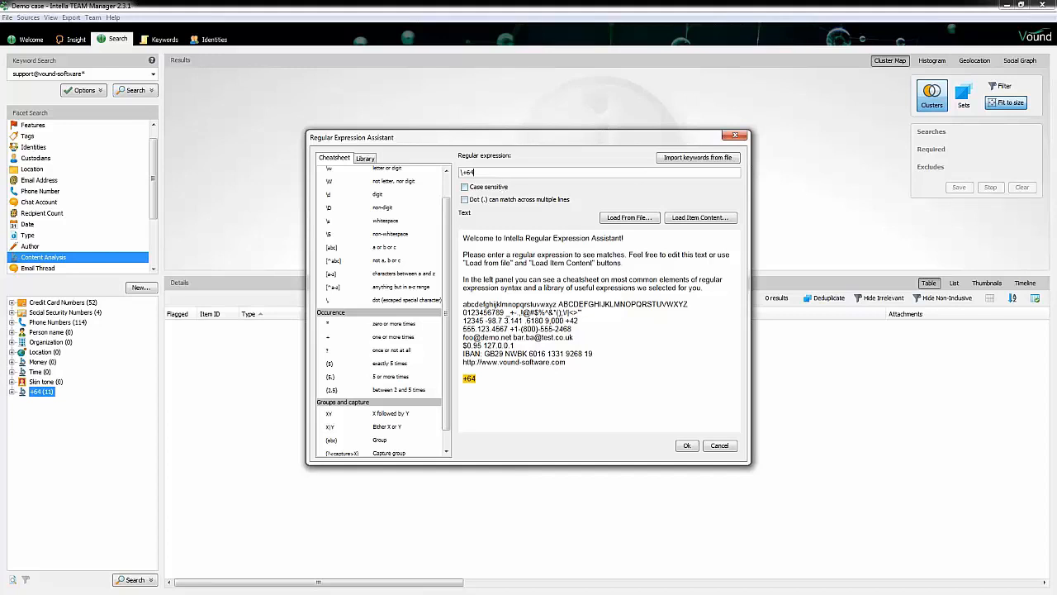
pyautogui.click(720, 446)
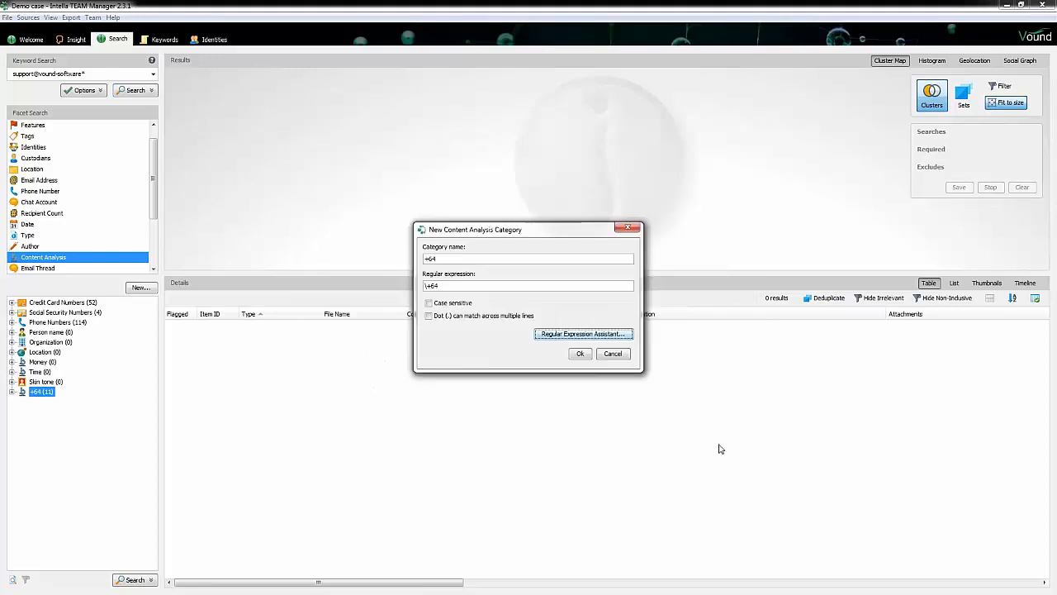
pyautogui.click(613, 353)
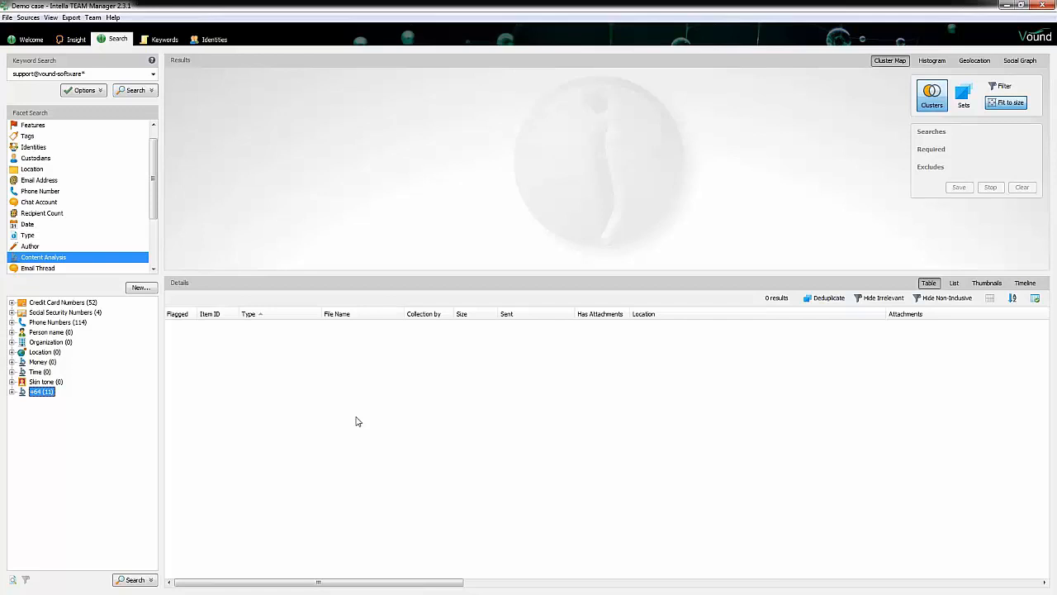
# Step: Search the Dataset-01 location facet
pyautogui.click(33, 169)
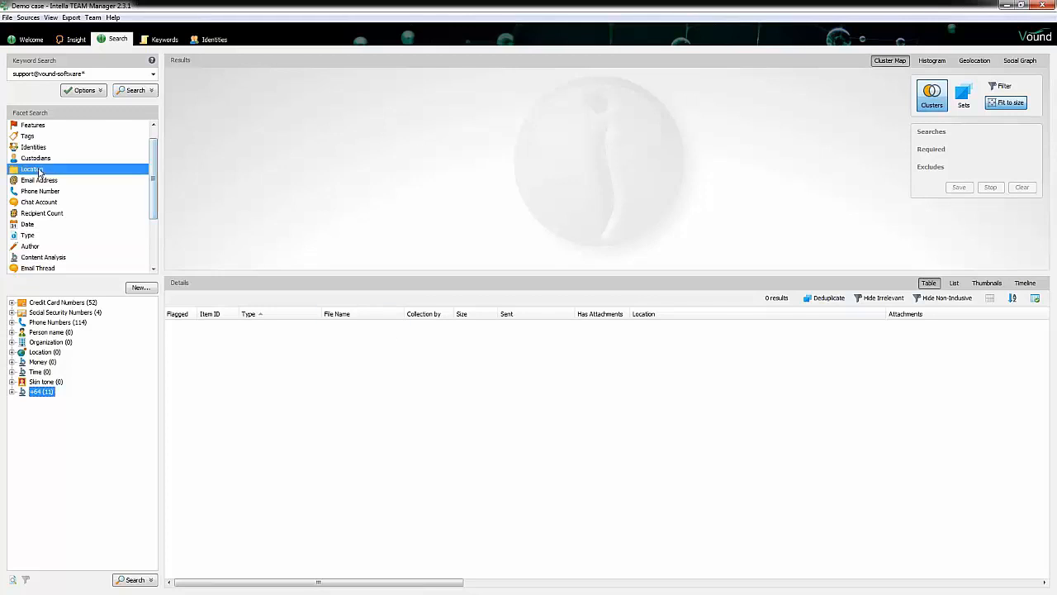
pyautogui.click(51, 316)
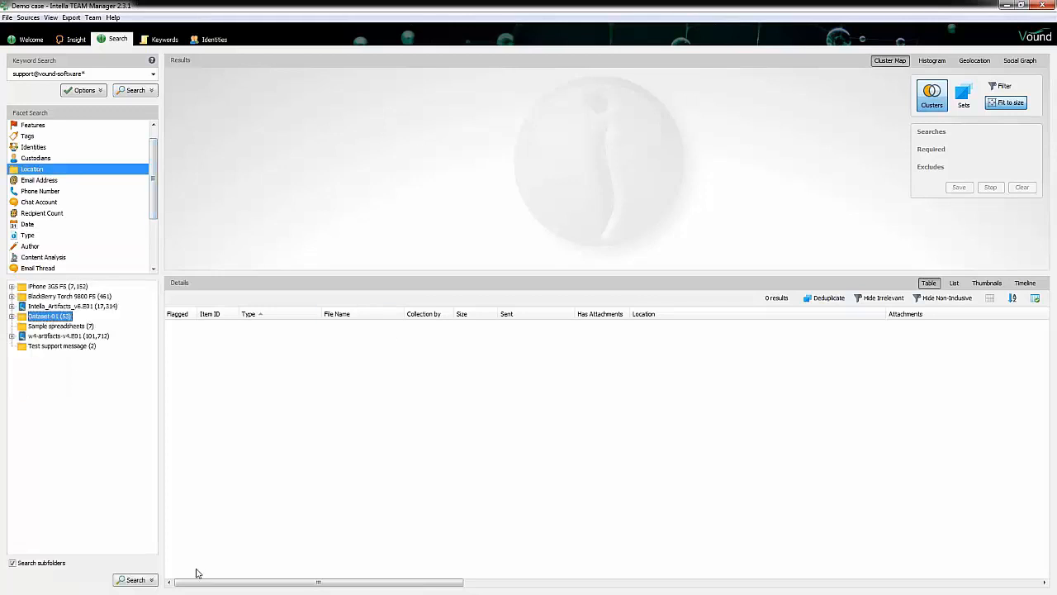
pyautogui.click(134, 579)
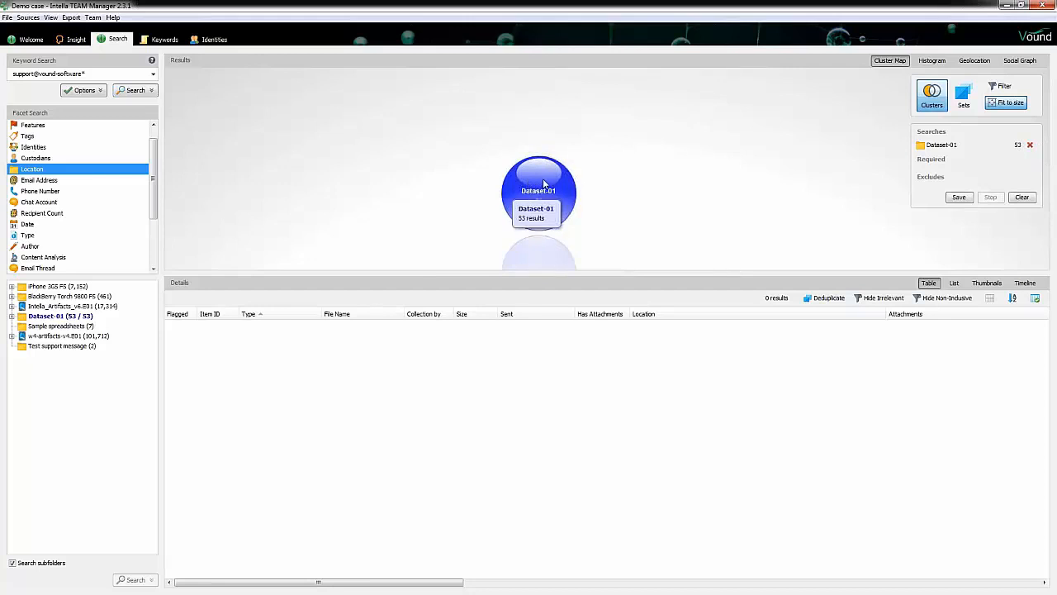
# Step: Select all Dataset-01 results and run Content Analysis on them, replacing existing facet values
pyautogui.click(541, 186)
pyautogui.click(411, 344)
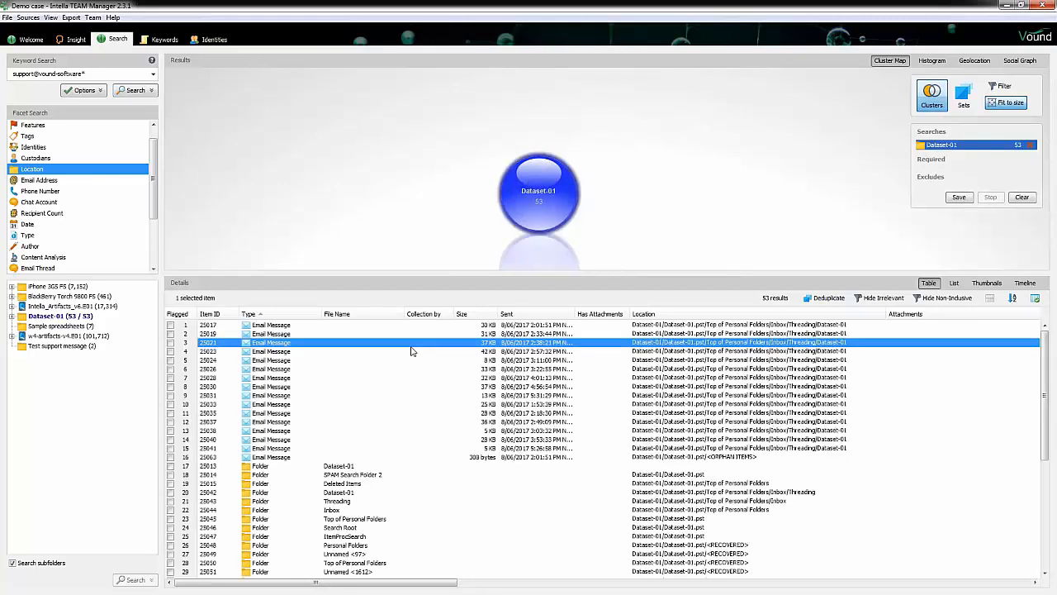
pyautogui.hotkey('ctrl', 'a')
pyautogui.rightClick(412, 351)
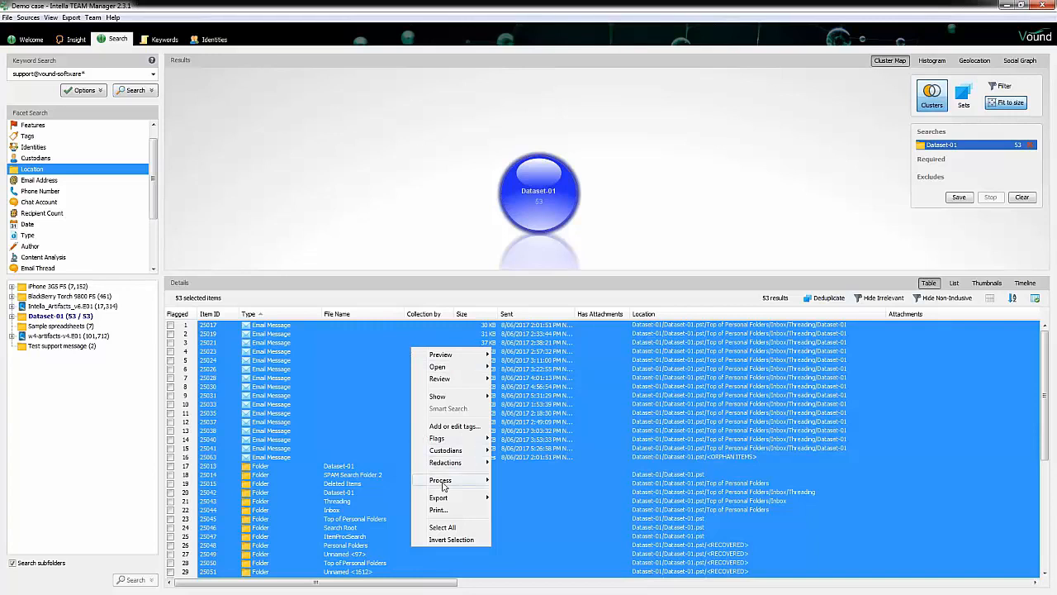
pyautogui.moveTo(445, 483)
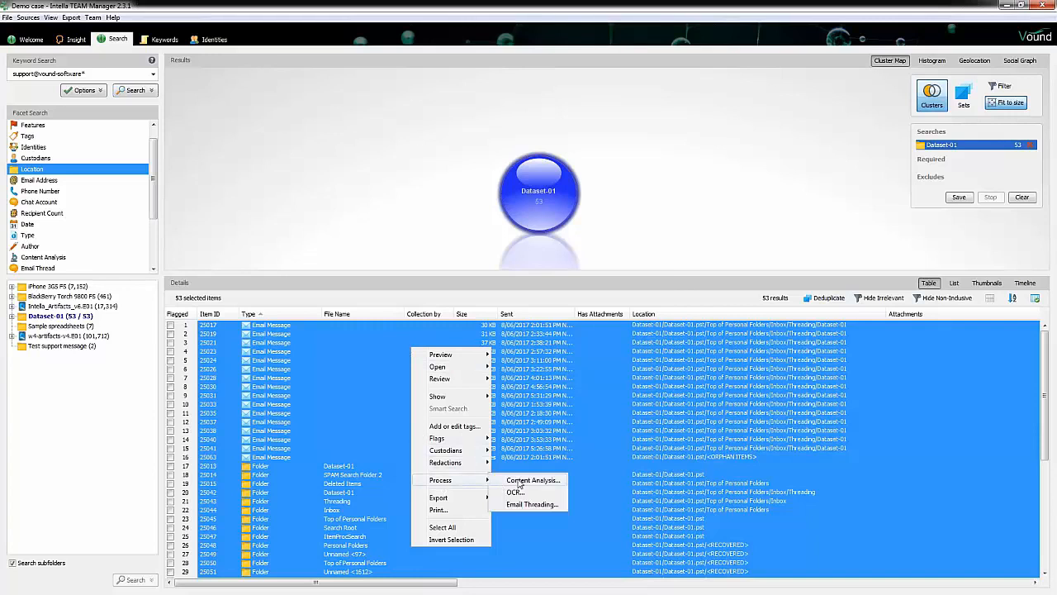
pyautogui.click(518, 480)
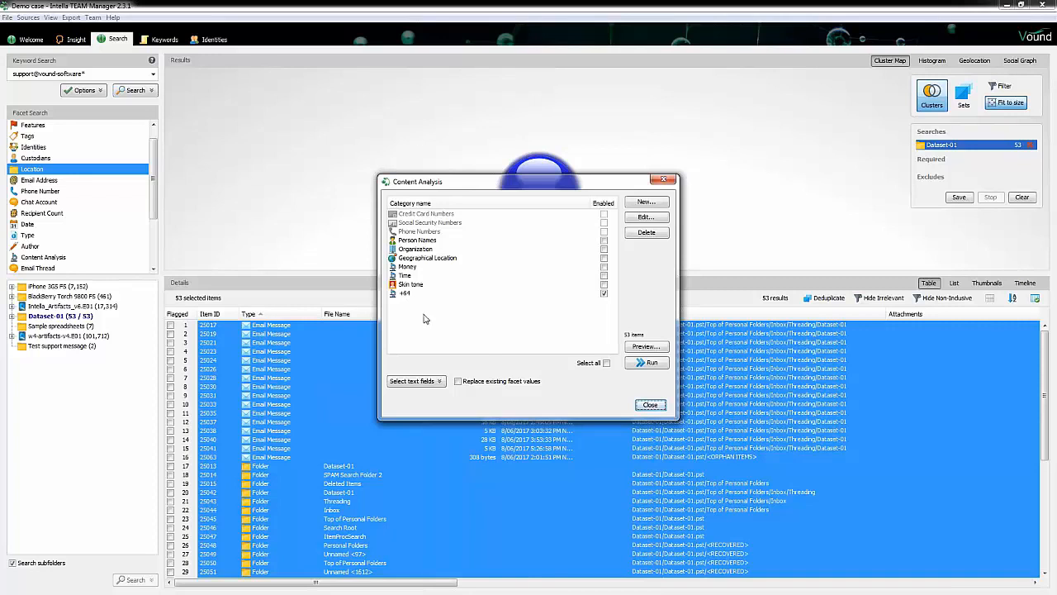
pyautogui.click(460, 381)
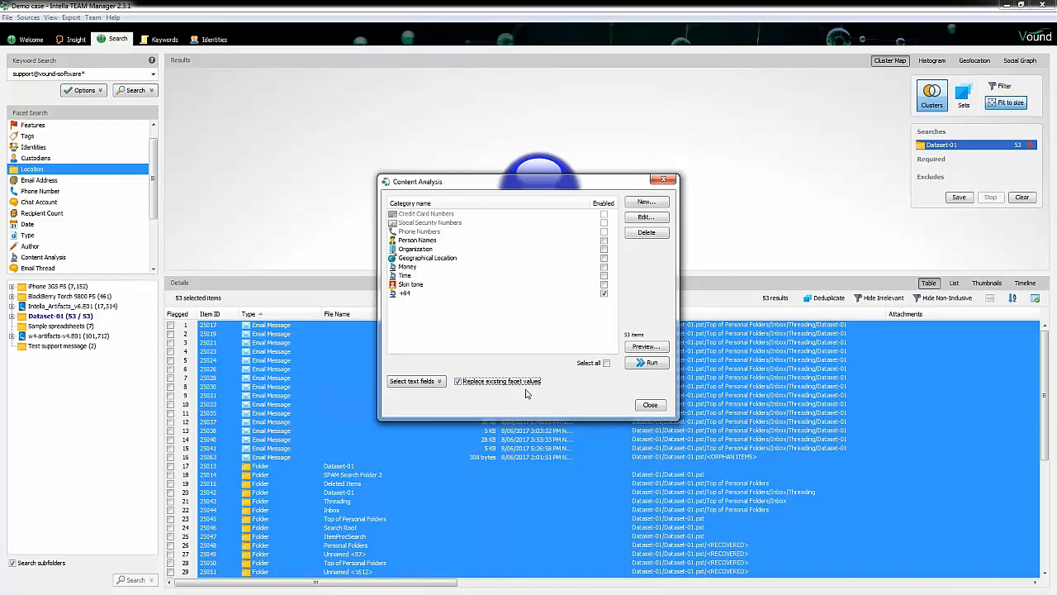
pyautogui.click(638, 364)
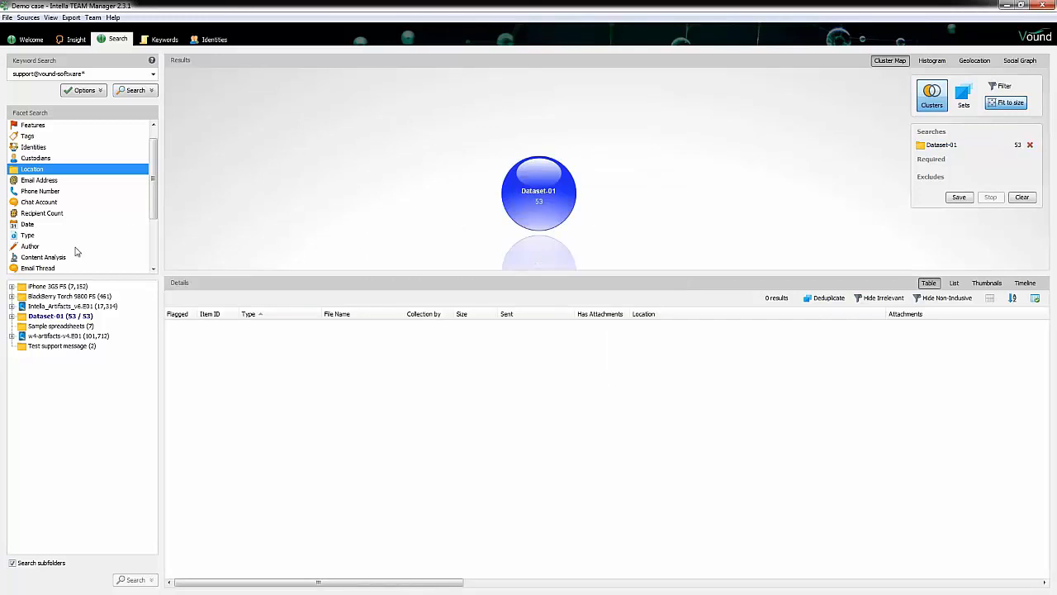
# Step: Expand the +64 content analysis category and search its +64 value
pyautogui.click(58, 259)
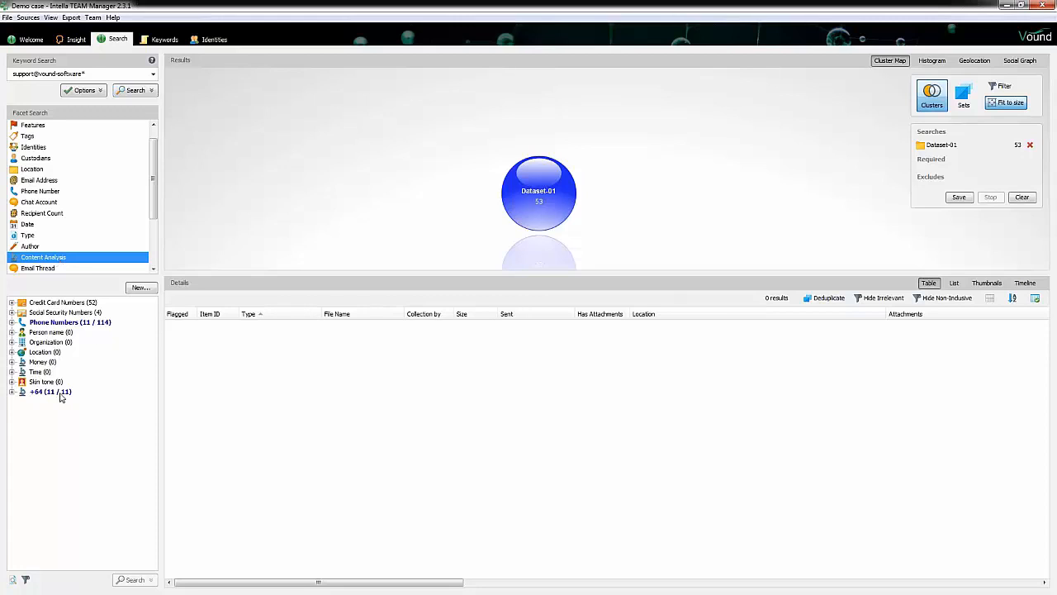
pyautogui.click(12, 391)
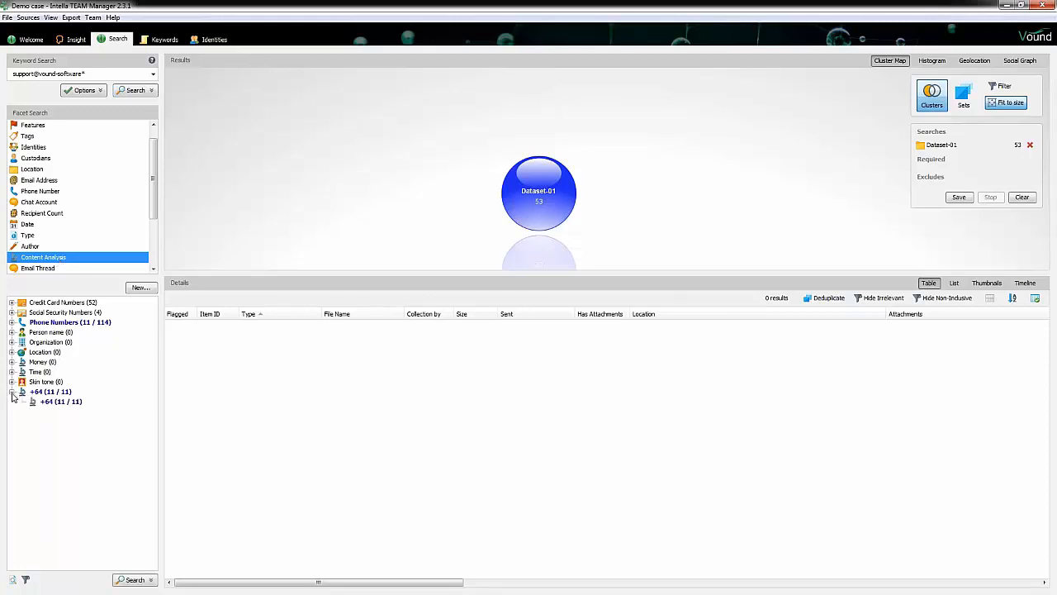
pyautogui.click(56, 403)
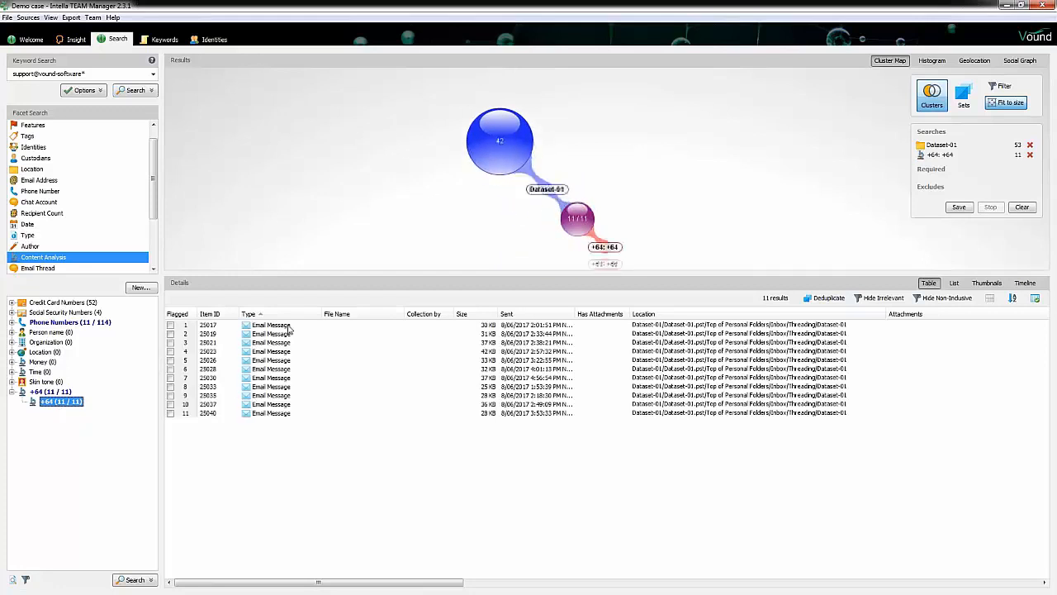
# Step: Open the first +64 result, view its message contents, and close it
pyautogui.click(288, 327)
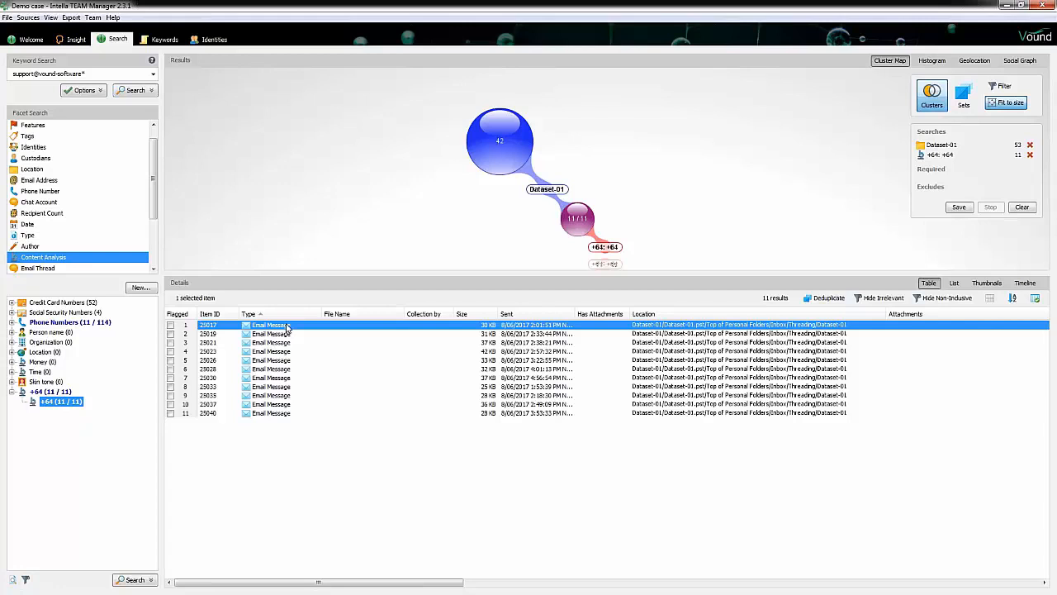
pyautogui.doubleClick(288, 327)
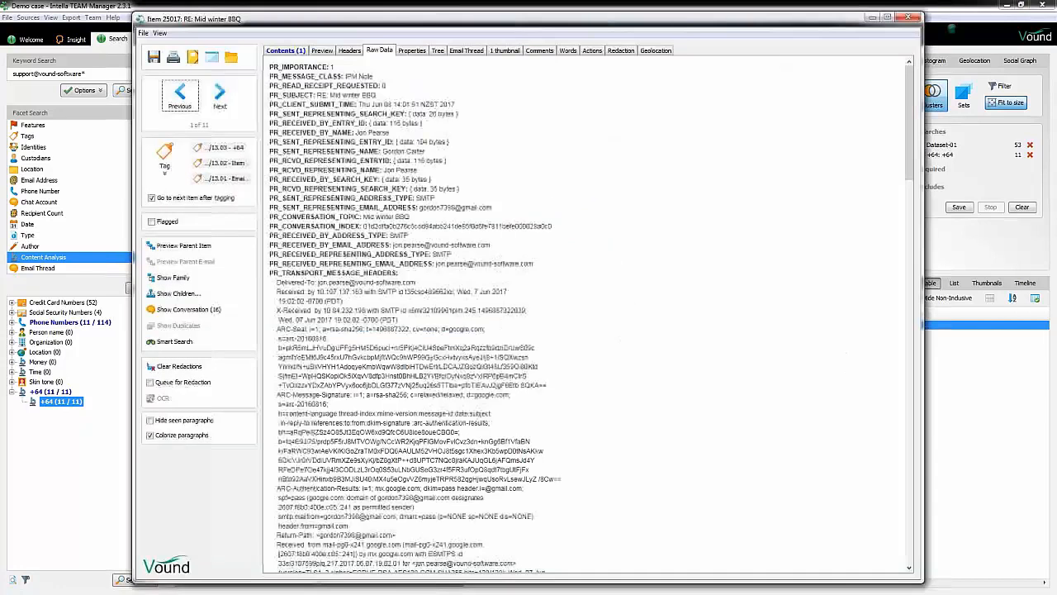
pyautogui.click(287, 50)
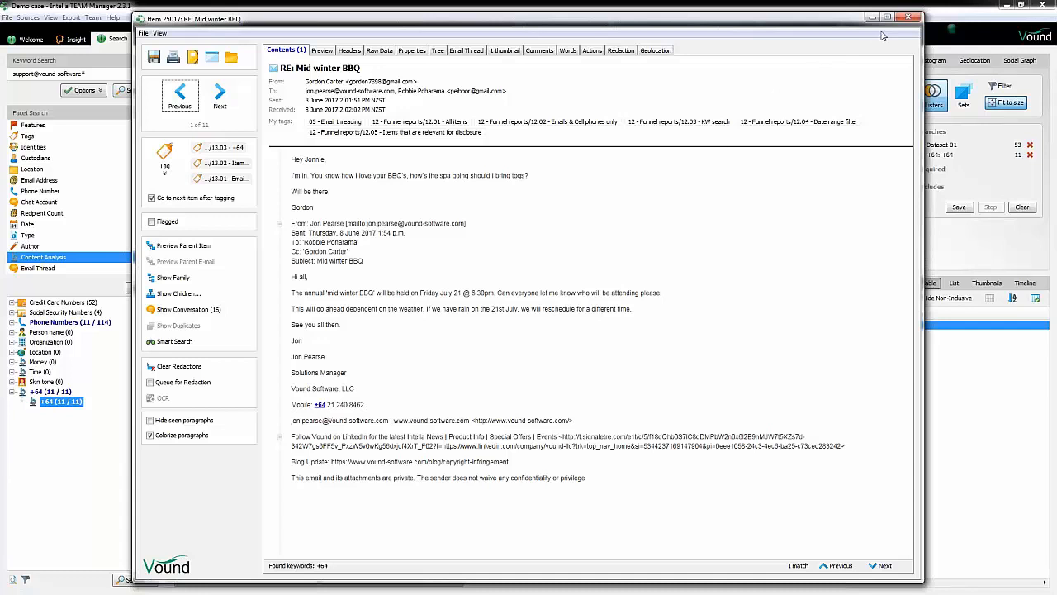
pyautogui.click(907, 18)
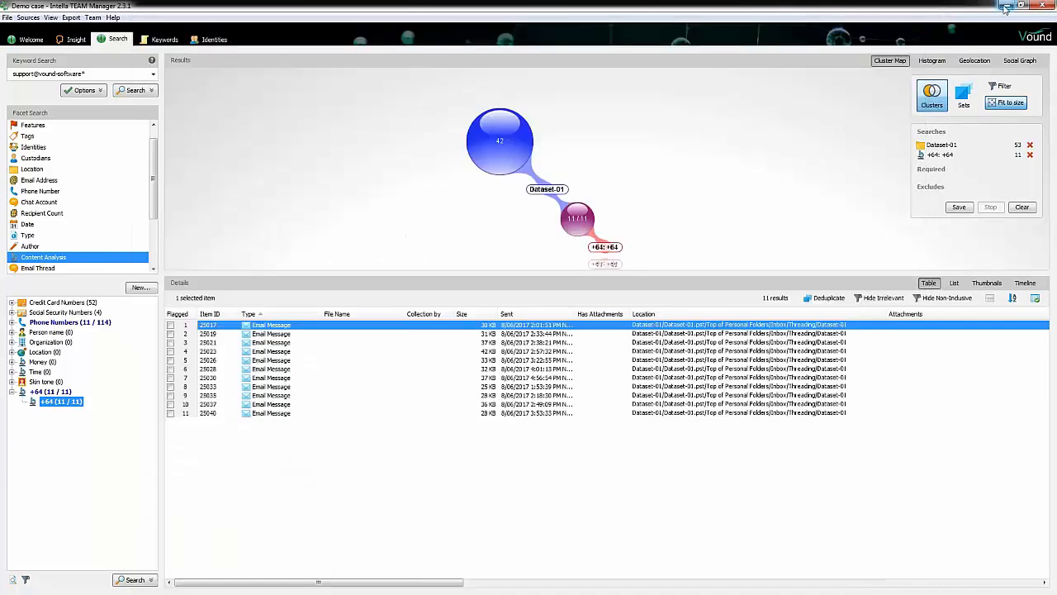